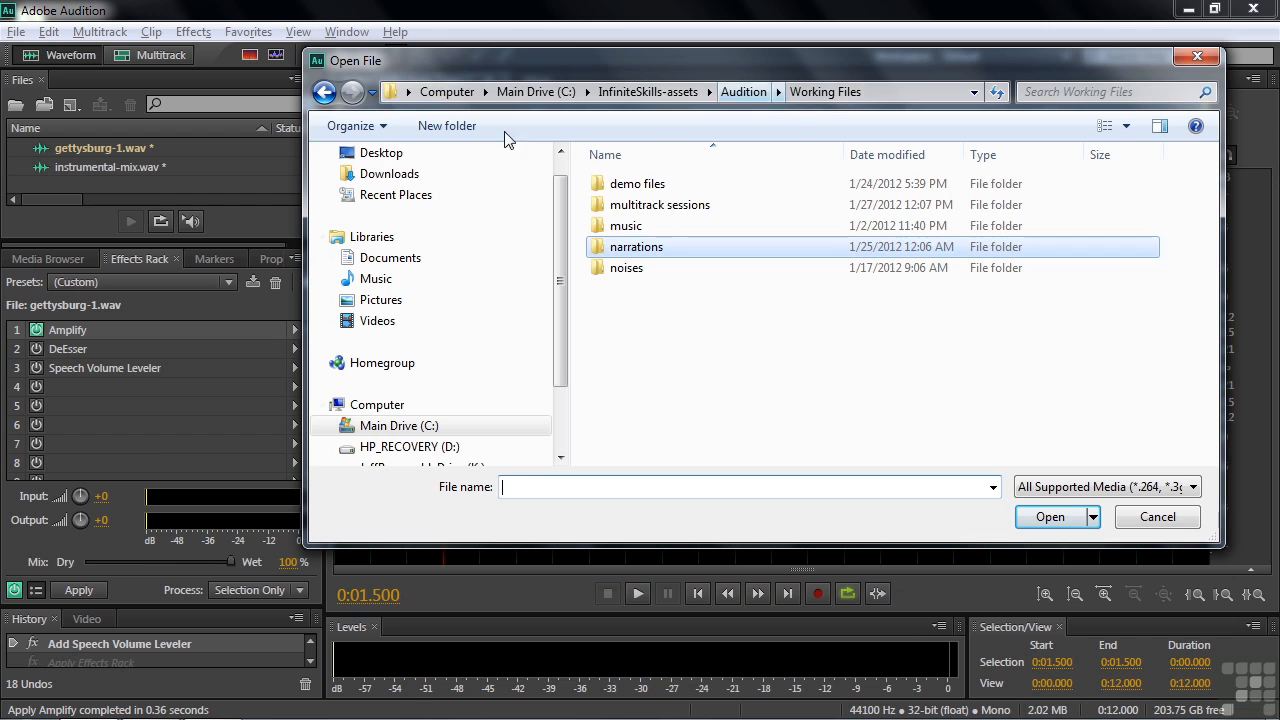
double_click(630, 228)
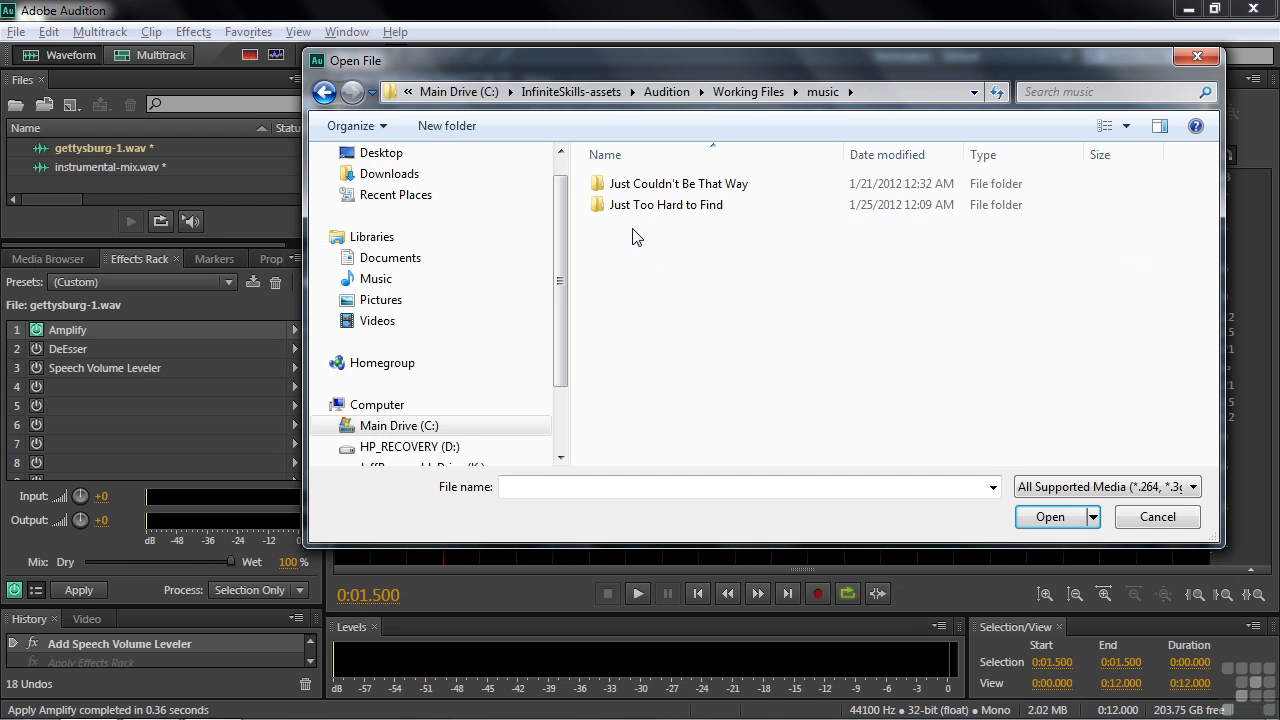
double_click(643, 209)
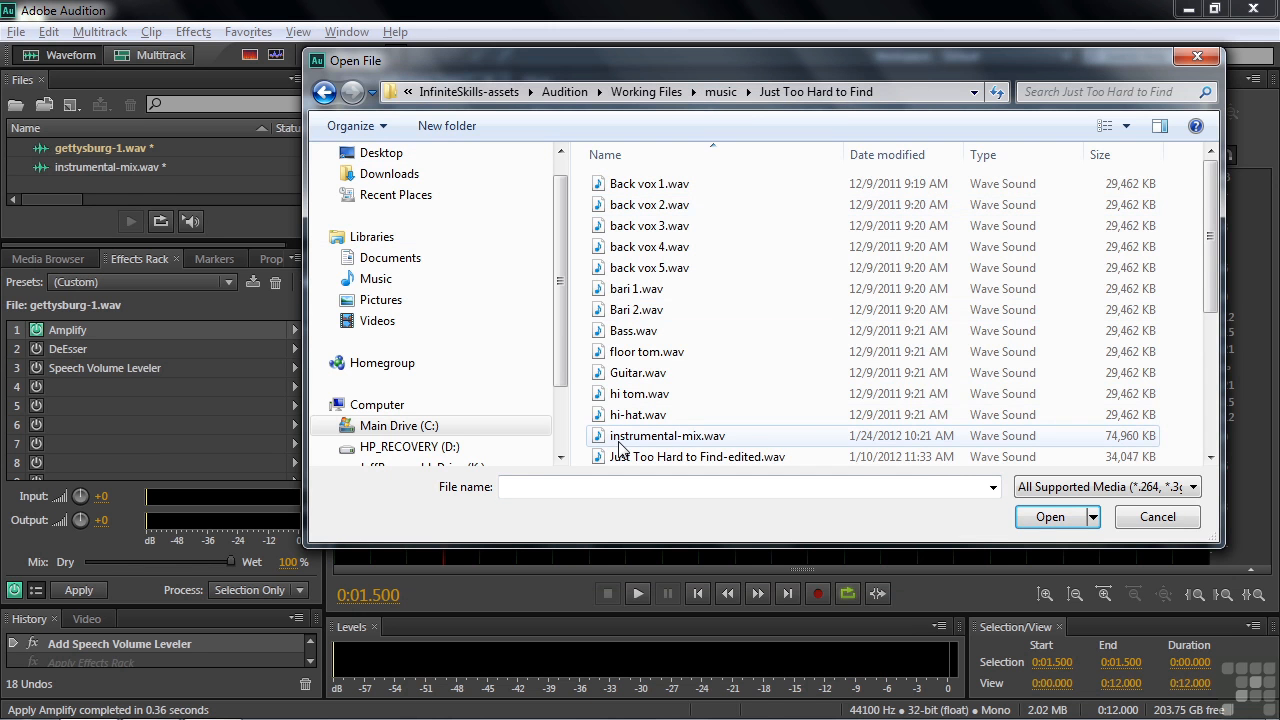
click(1178, 519)
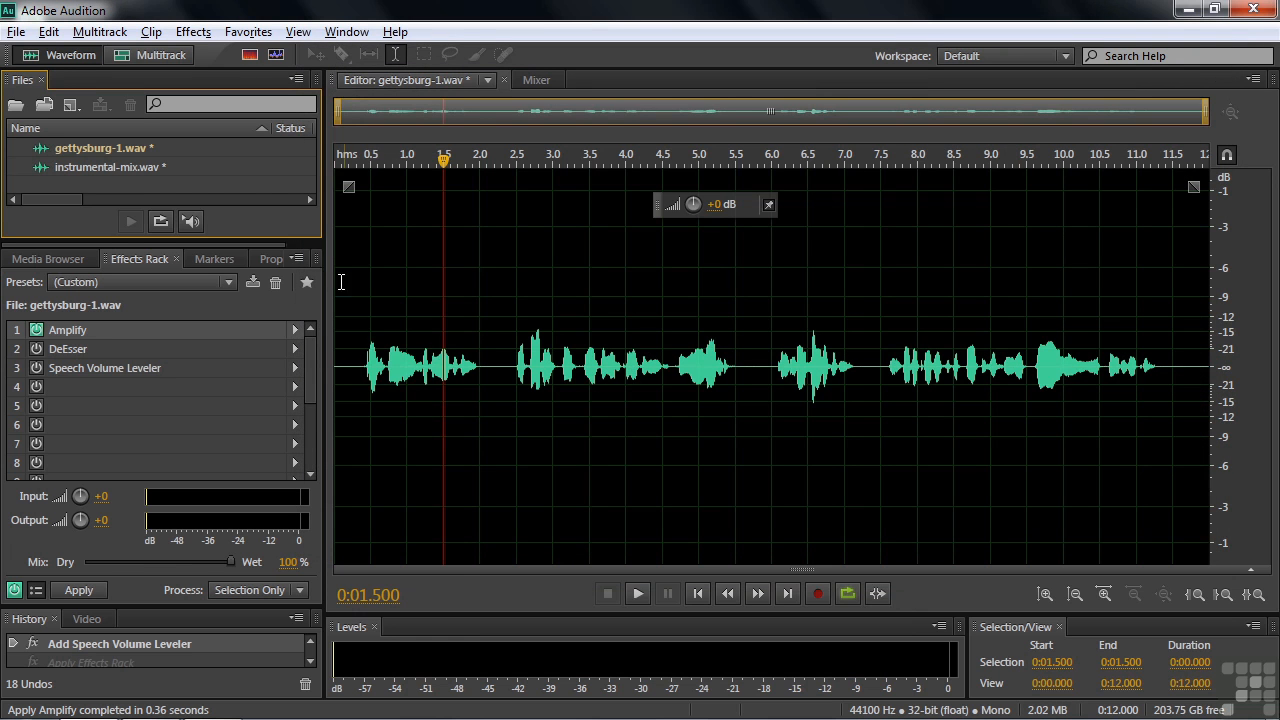
click(193, 31)
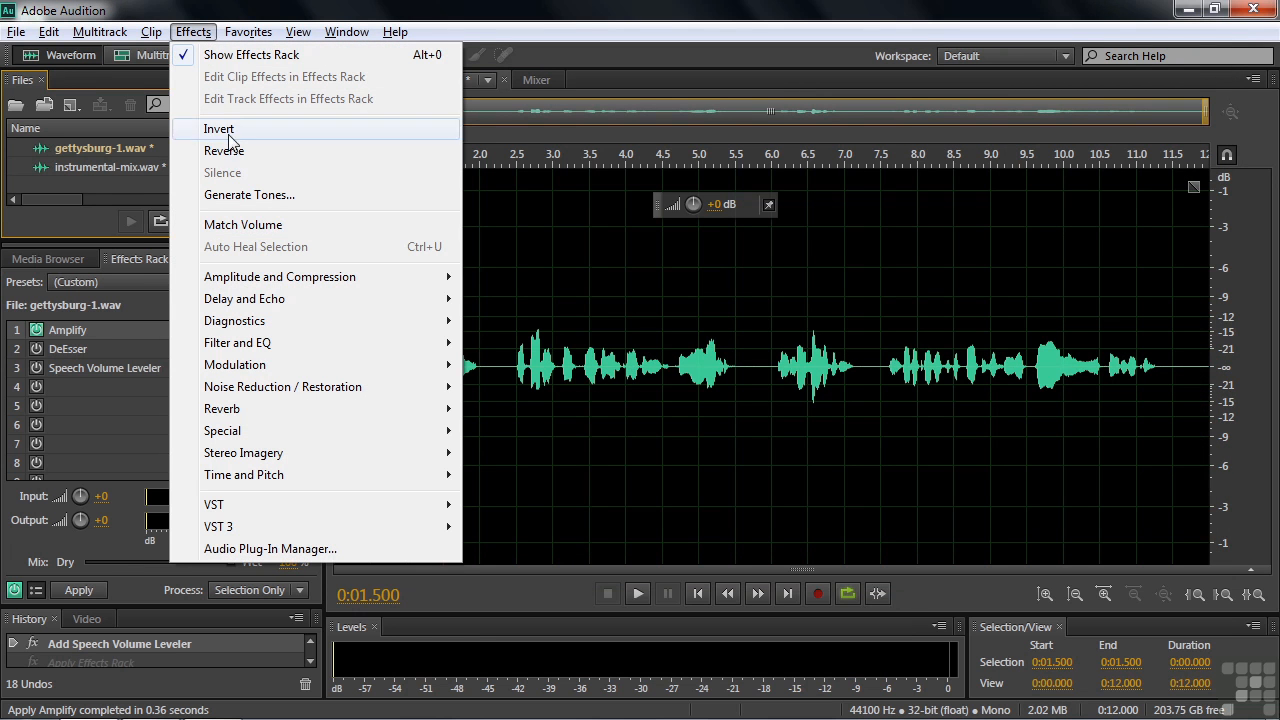
mouse_move(270, 278)
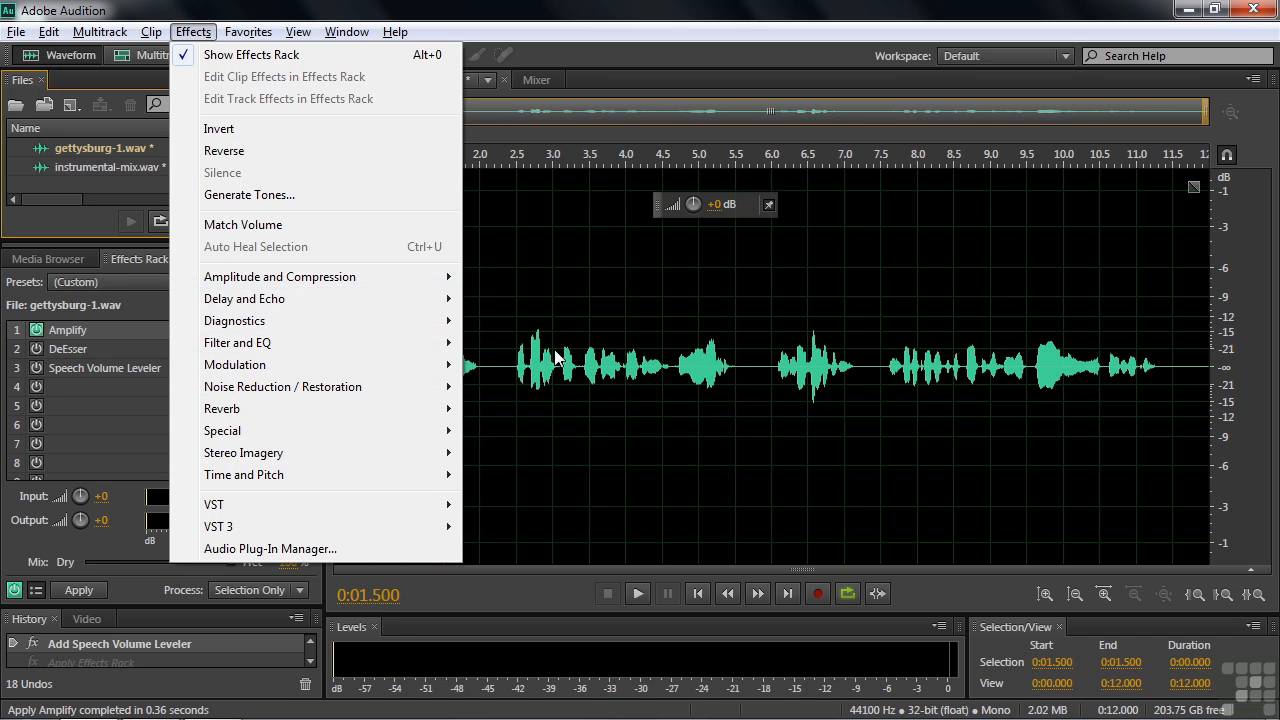
click(114, 395)
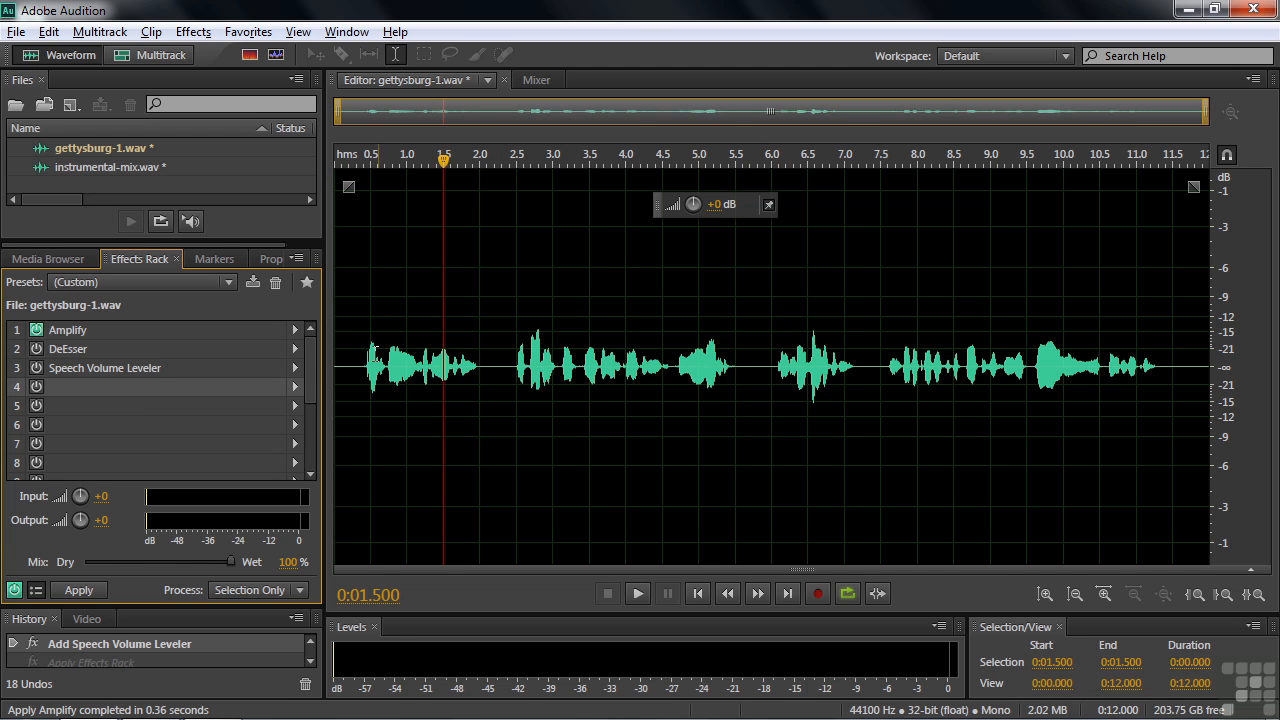
Open the Amplify rack effect for gettysburg-1.wav and lower its gain to -0.81 dB
double_click(135, 329)
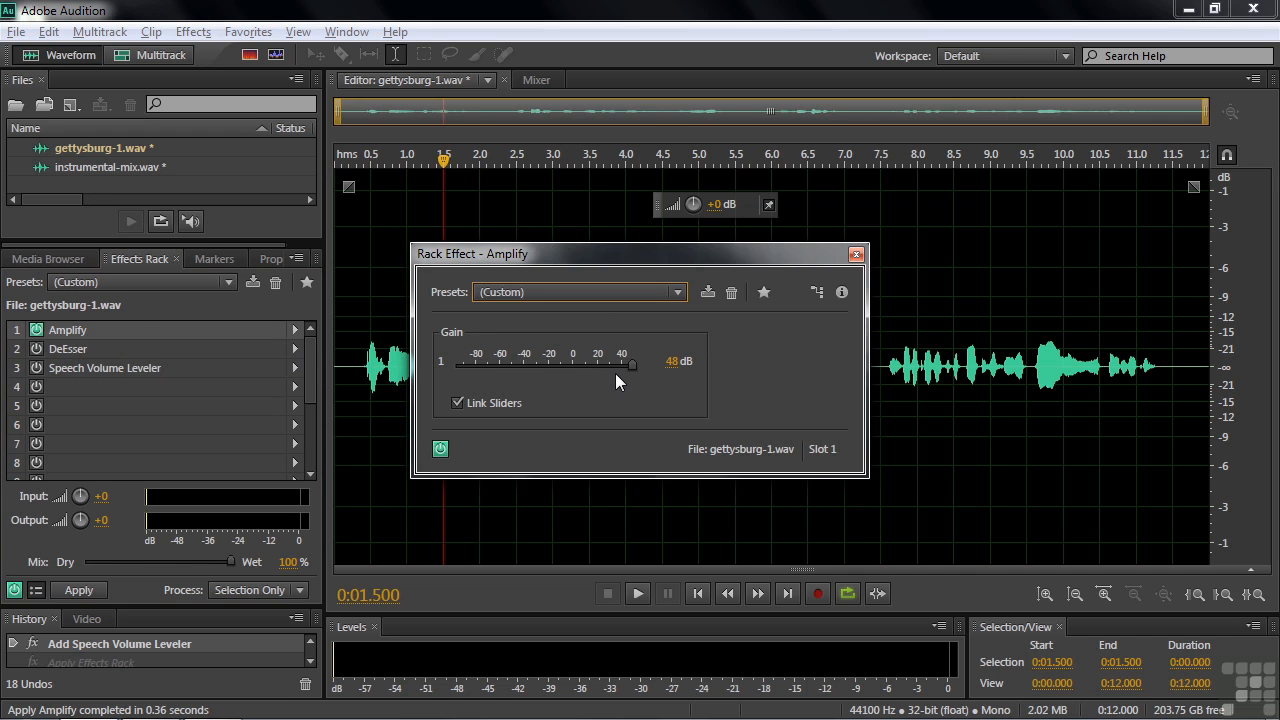
drag(630, 366, 571, 364)
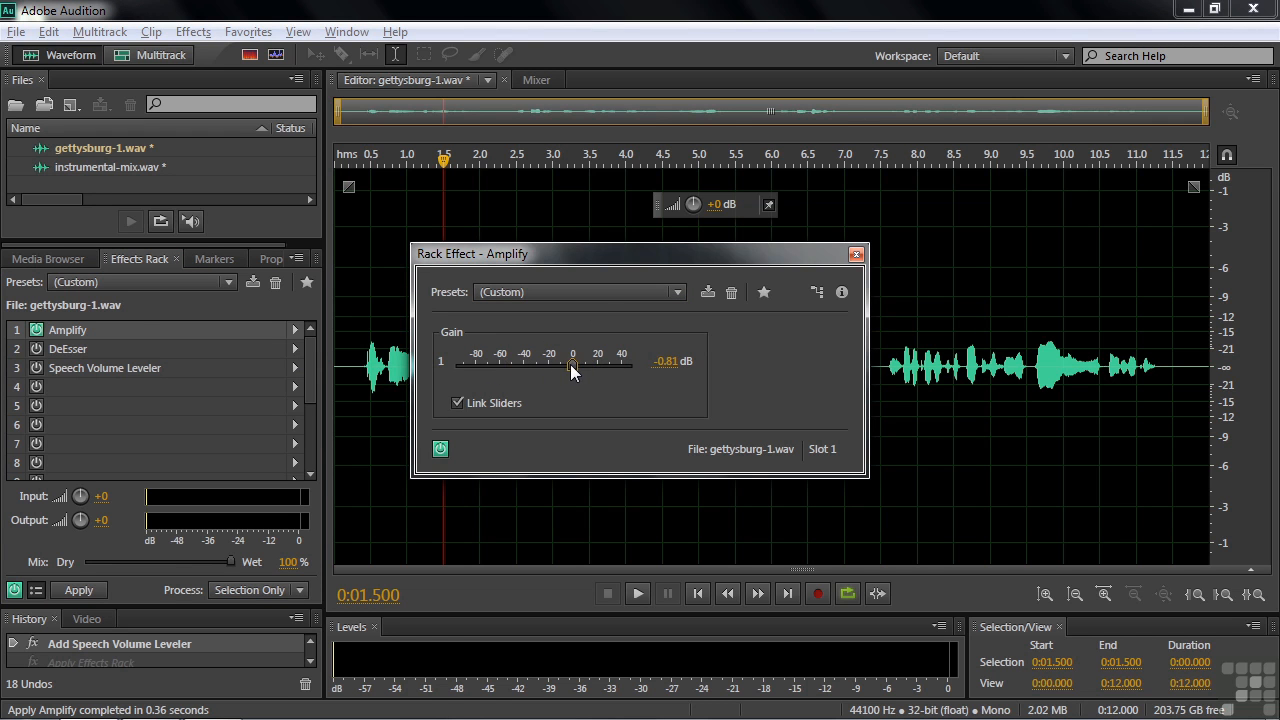
mouse_move(712, 206)
mouse_down()
mouse_move(750, 216)
mouse_move(726, 212)
mouse_up()
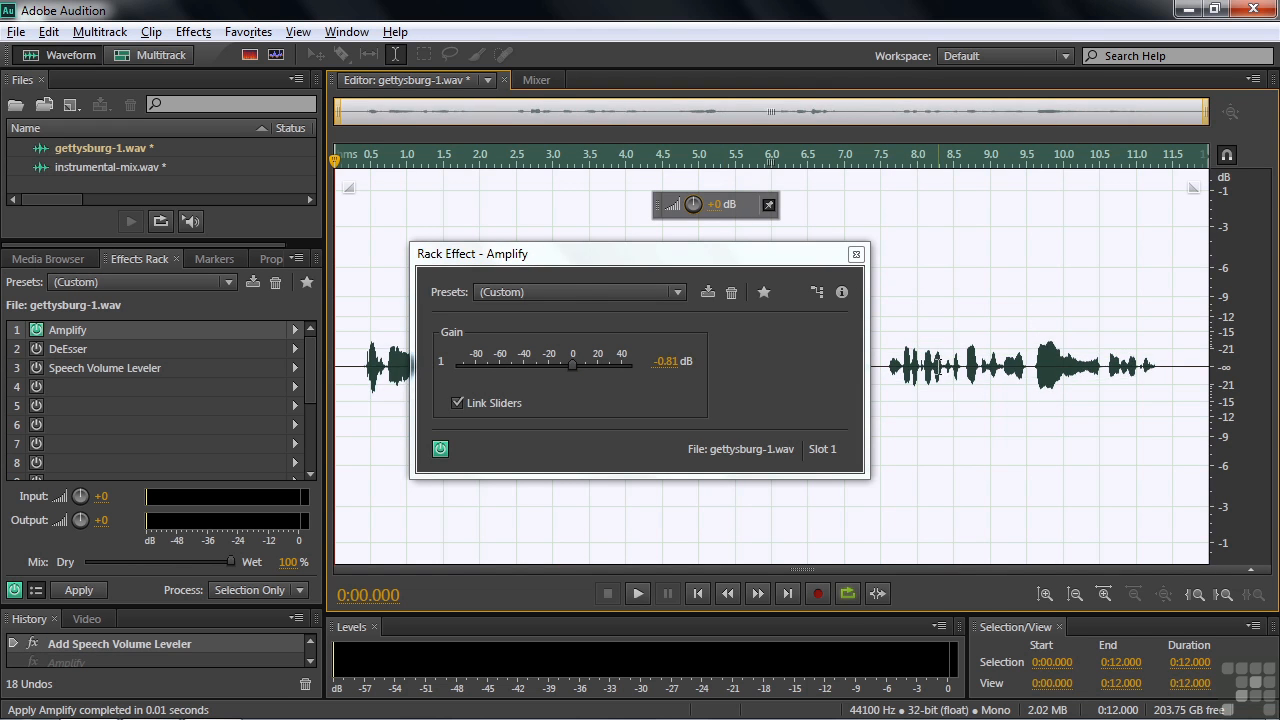
click(937, 366)
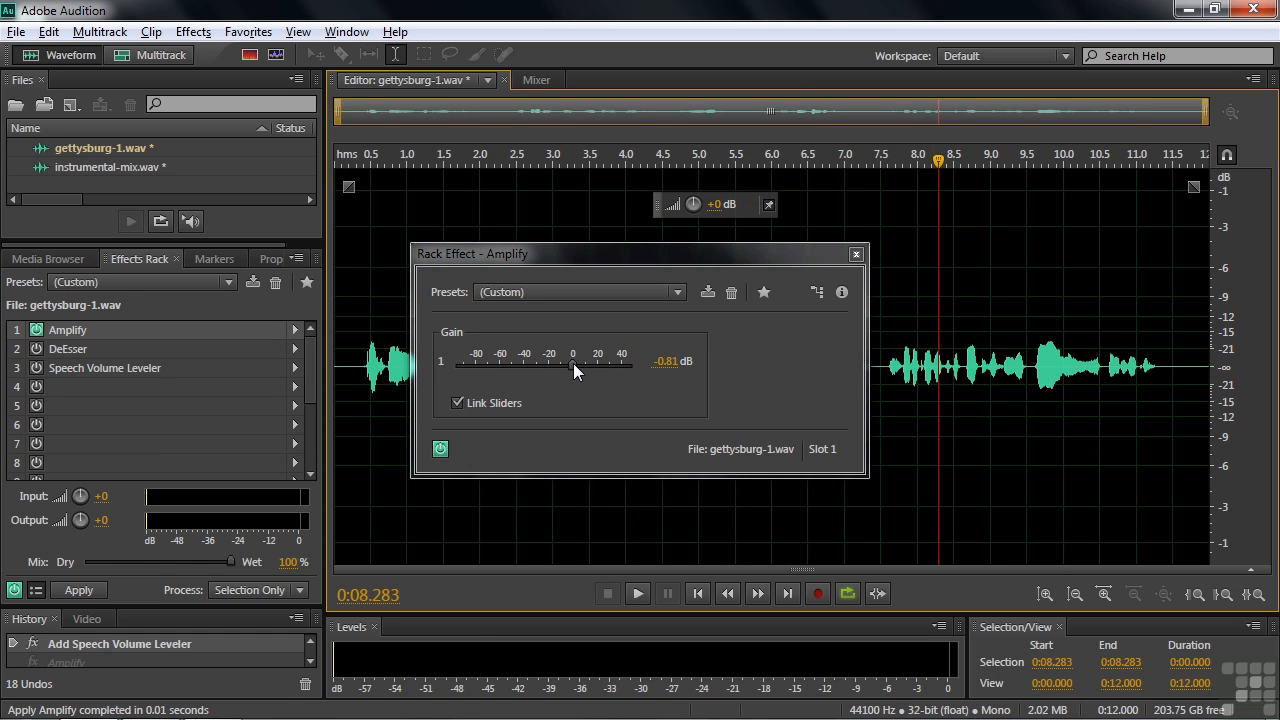
Return the Amplify gain to 48 dB and close the effect dialog
drag(573, 363, 628, 372)
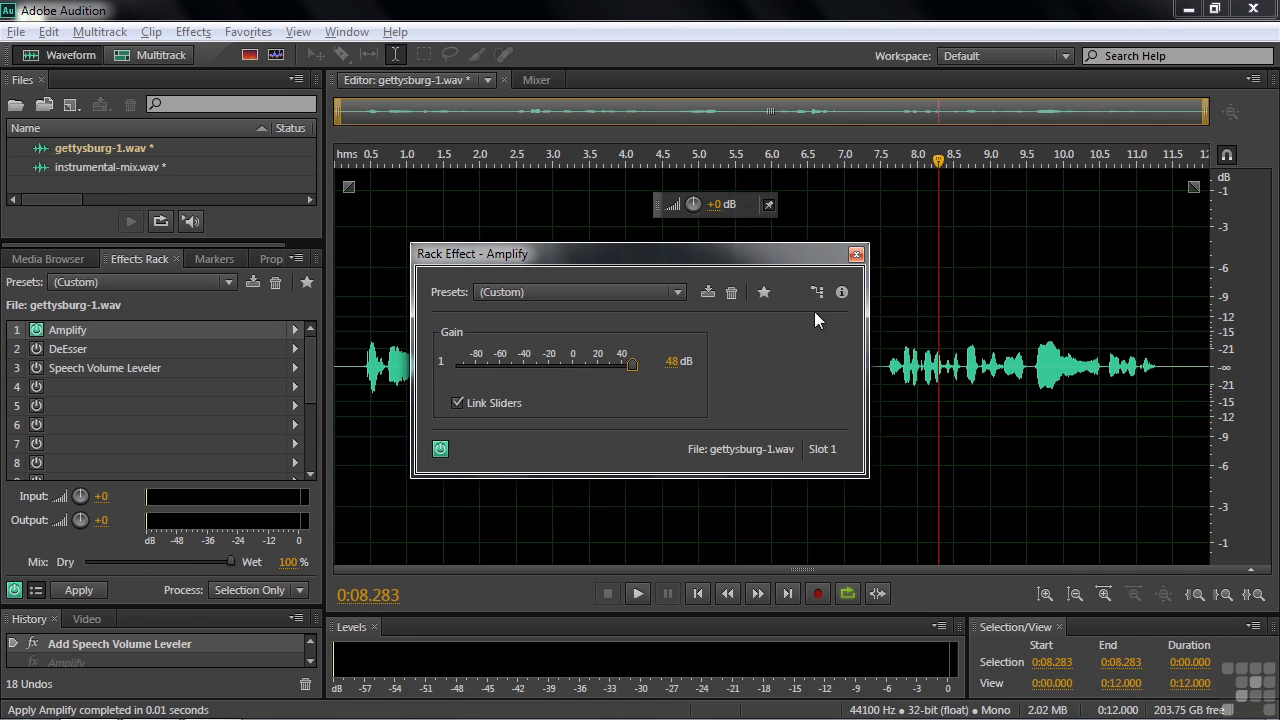
click(856, 255)
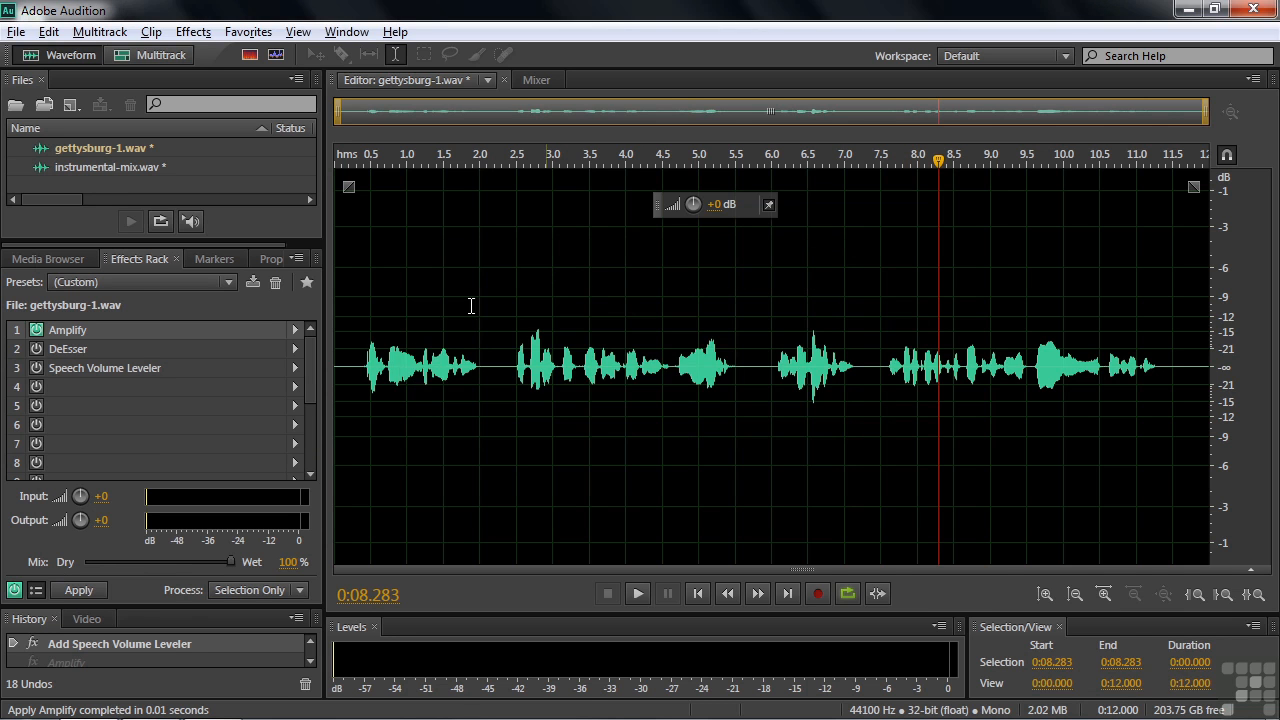
Try boosting the whole file's amplitude with the floating volume control, then undo the boosts
drag(690, 206, 862, 193)
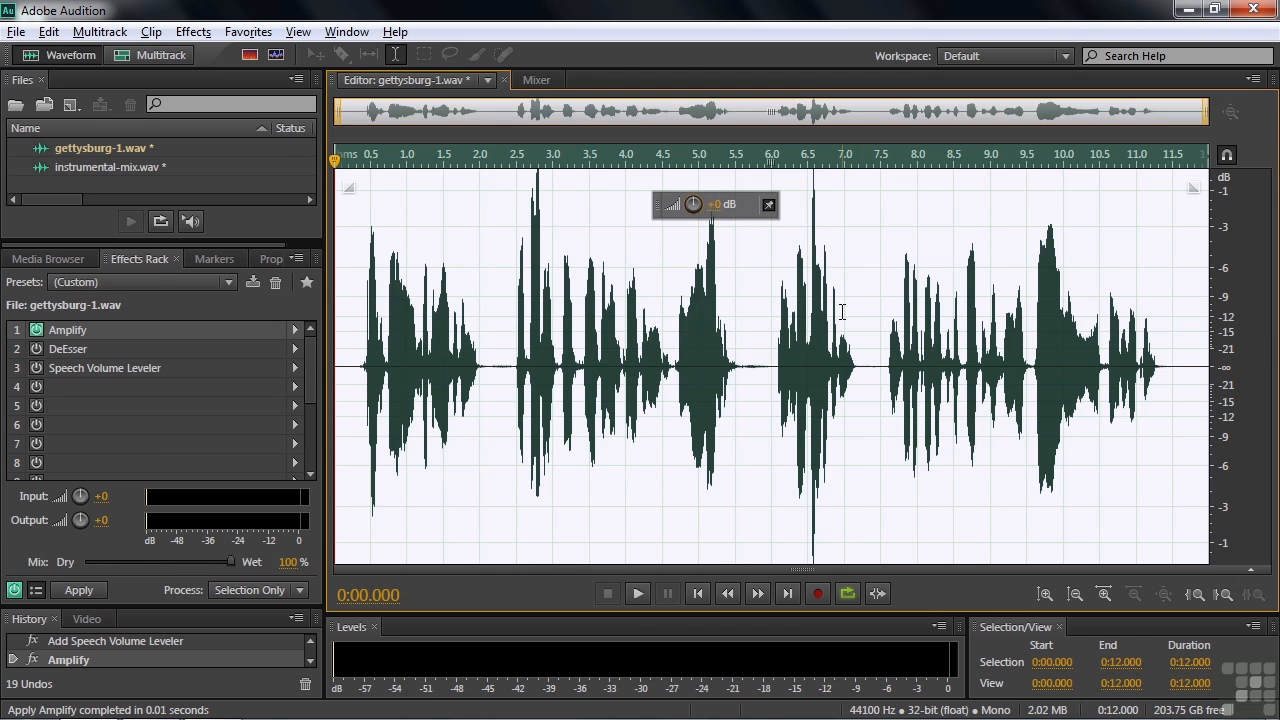
drag(692, 205, 863, 204)
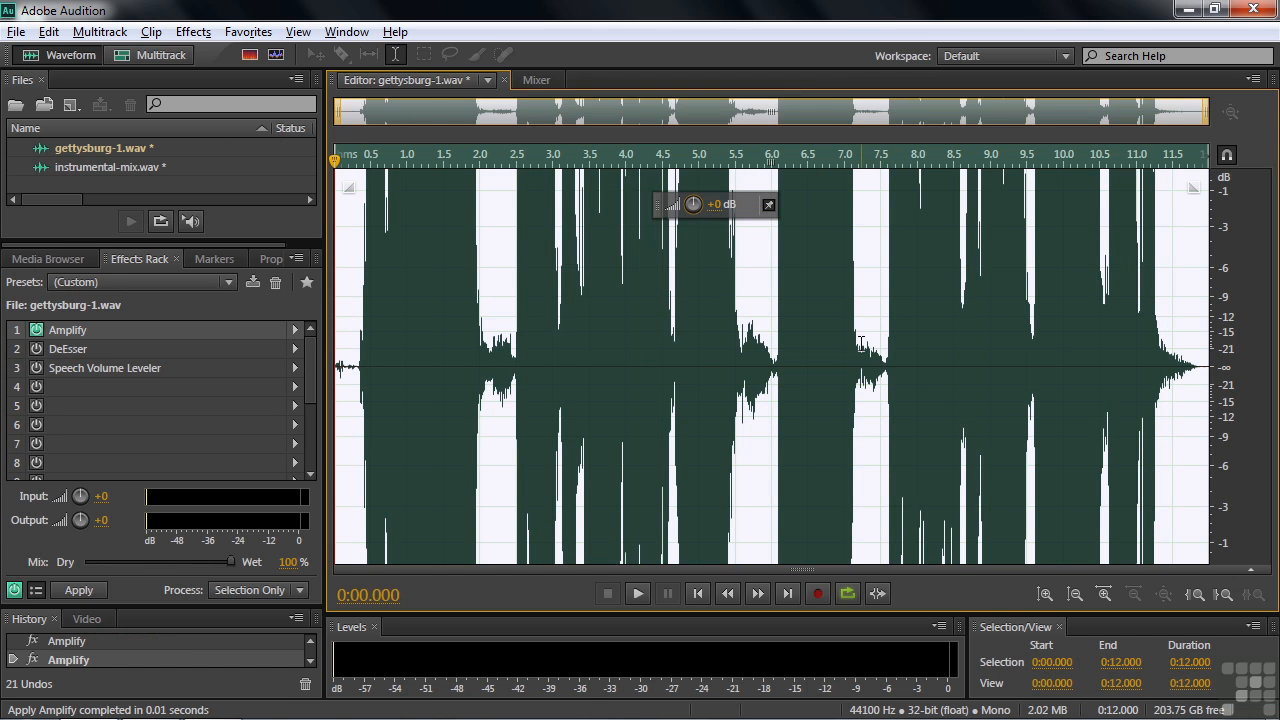
key(ctrl+z)
key(ctrl+z)
key(ctrl+z)
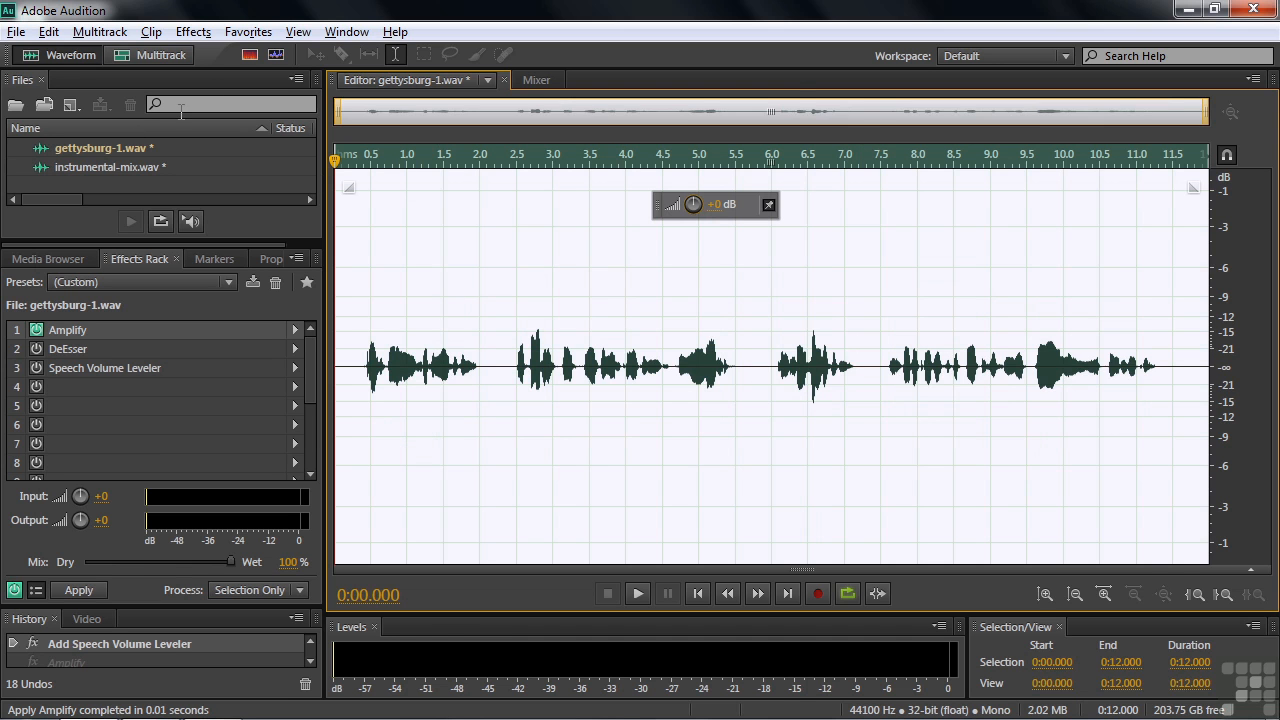
Open instrumental-mix.wav and its Amplify rack effect to inspect the separate left and right gain settings
double_click(78, 167)
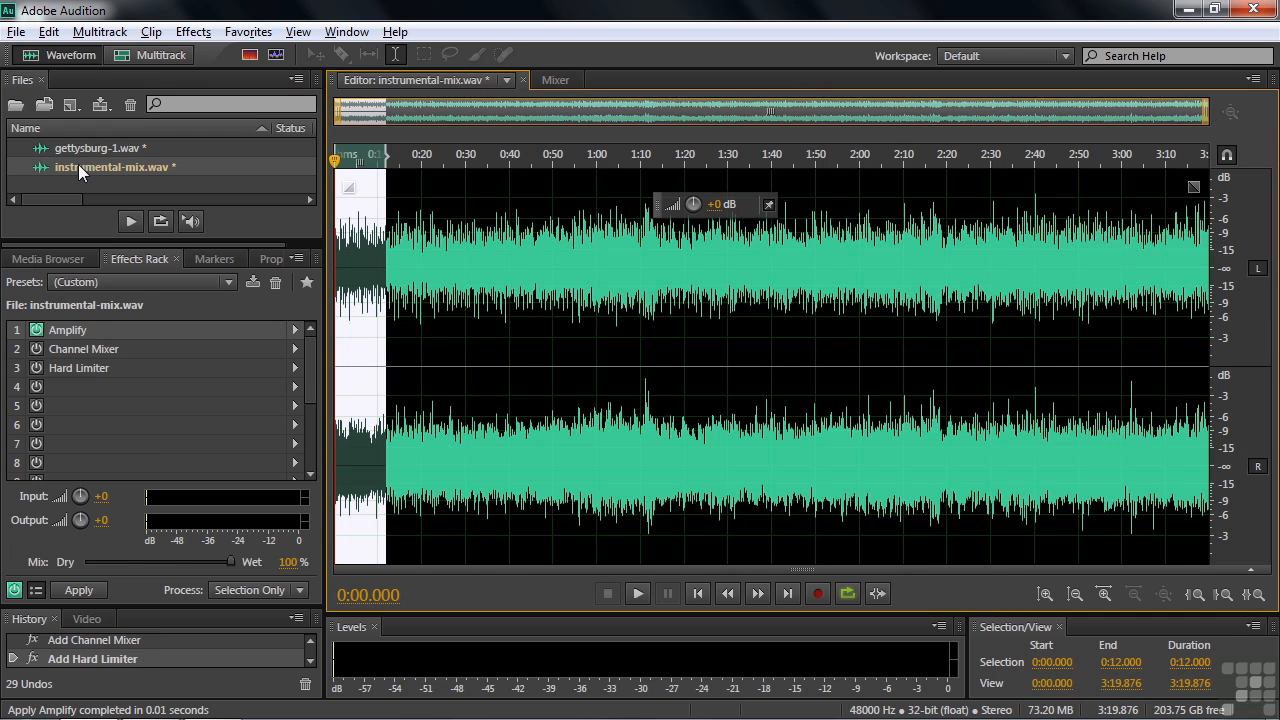
double_click(90, 331)
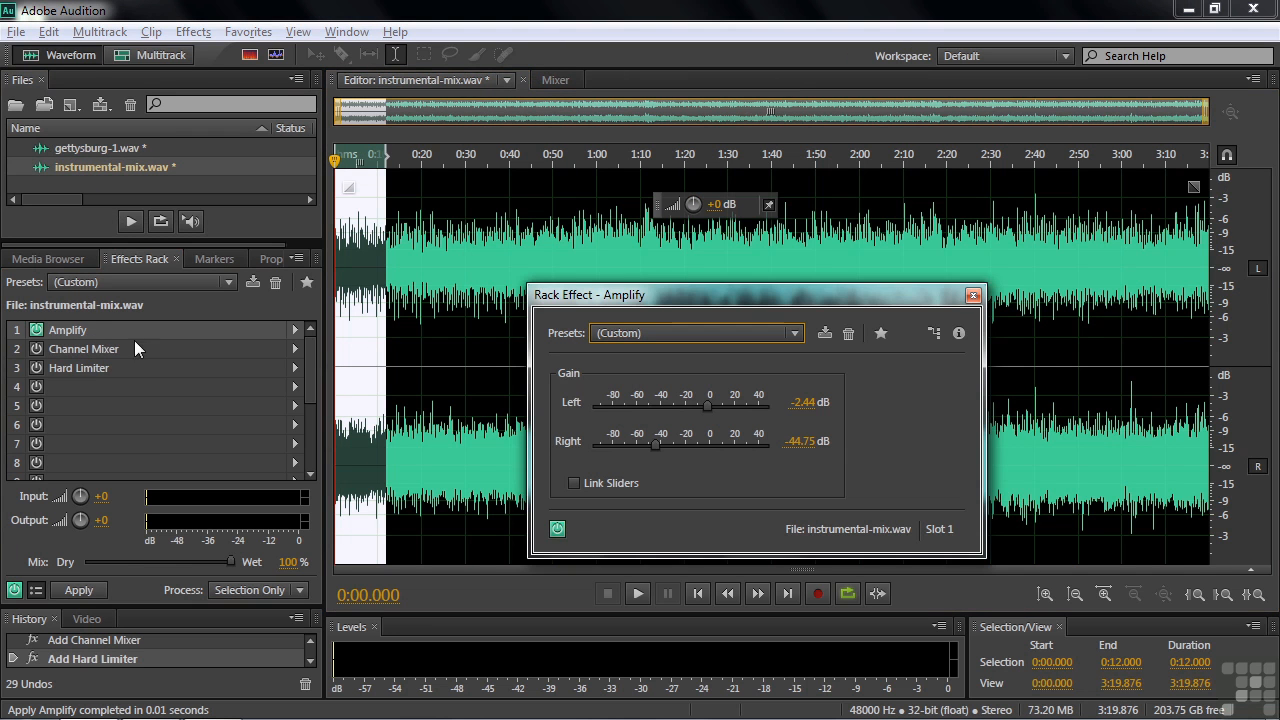
drag(785, 322, 769, 252)
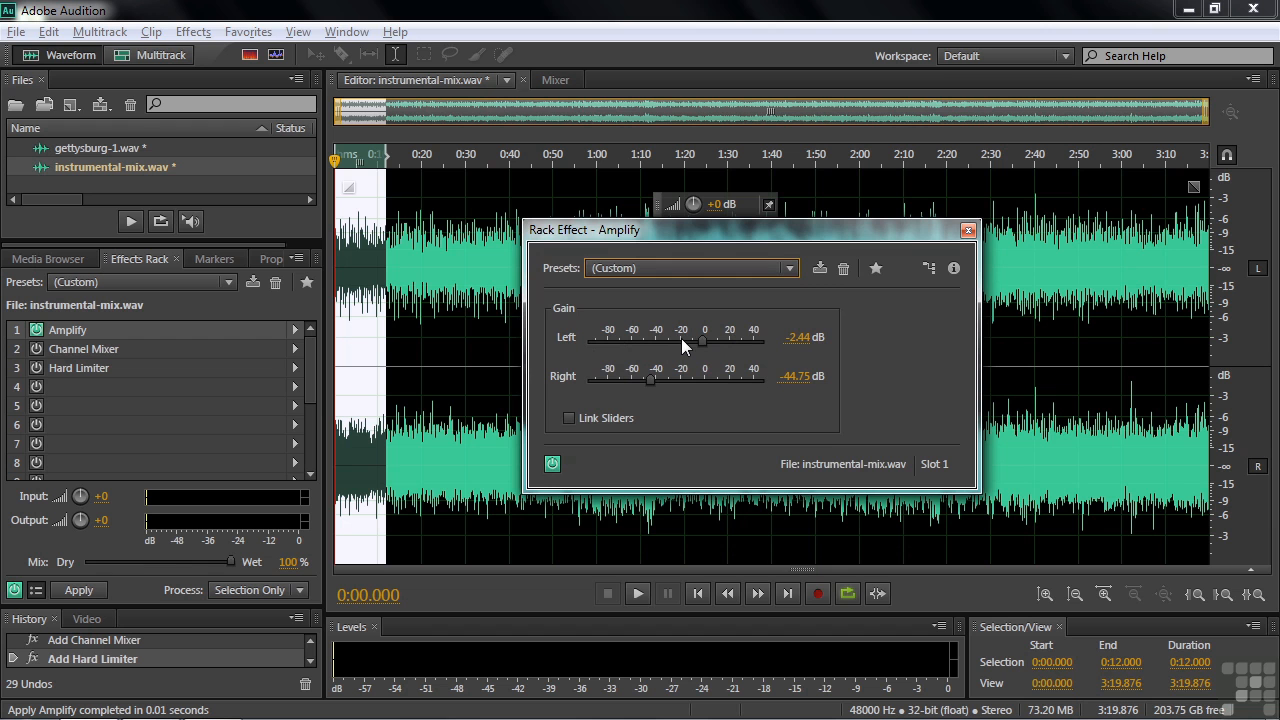
drag(793, 237, 769, 251)
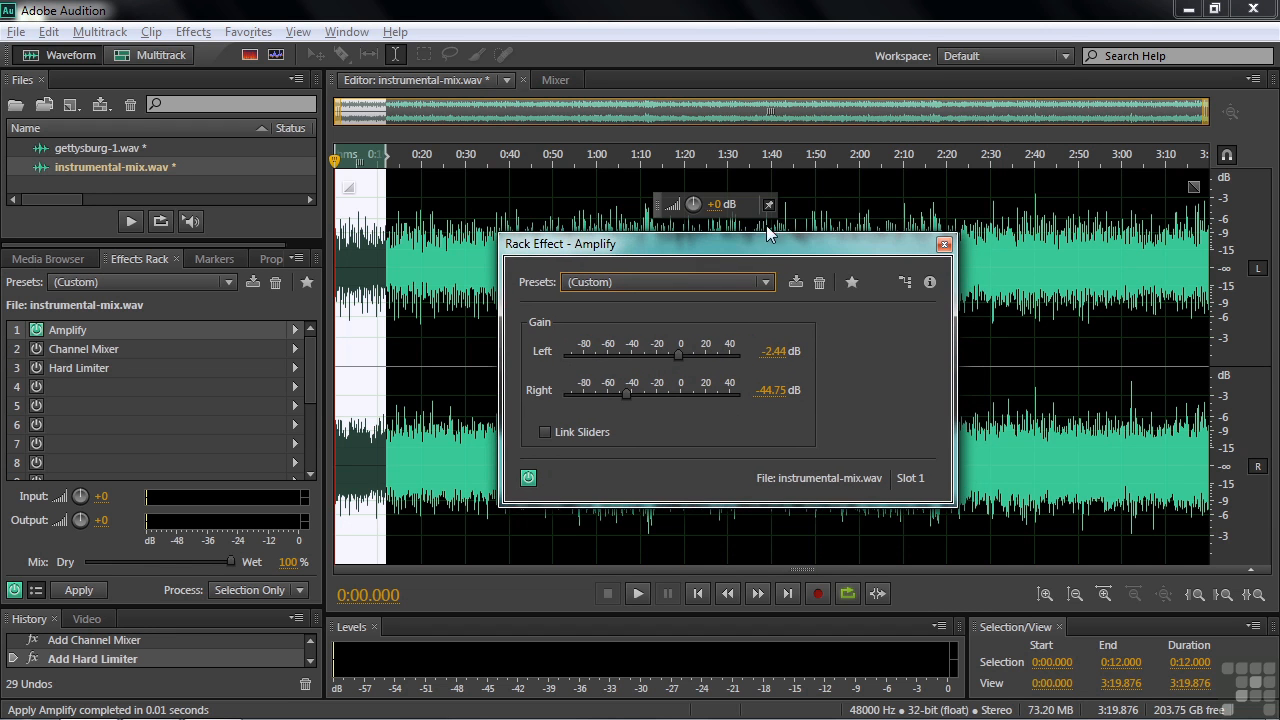
Try boosting the left channel and then the right channel with the floating volume control, then undo both boosts
click(1130, 192)
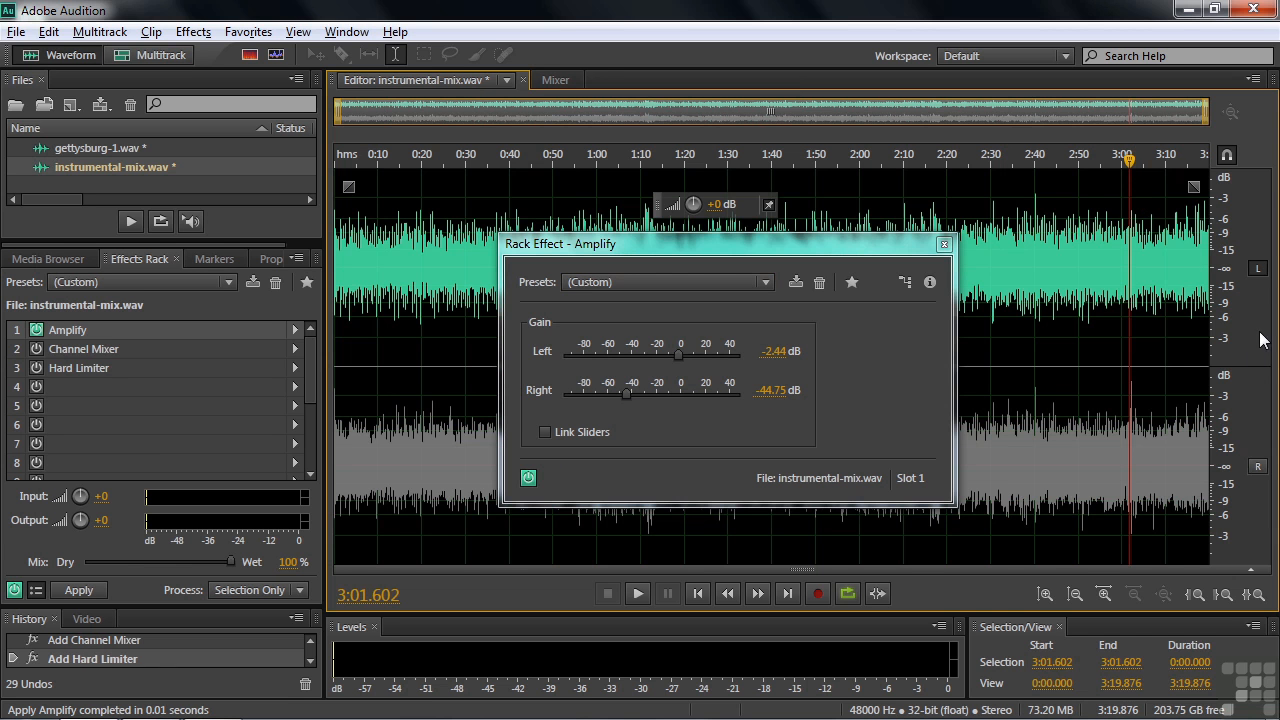
drag(714, 205, 729, 202)
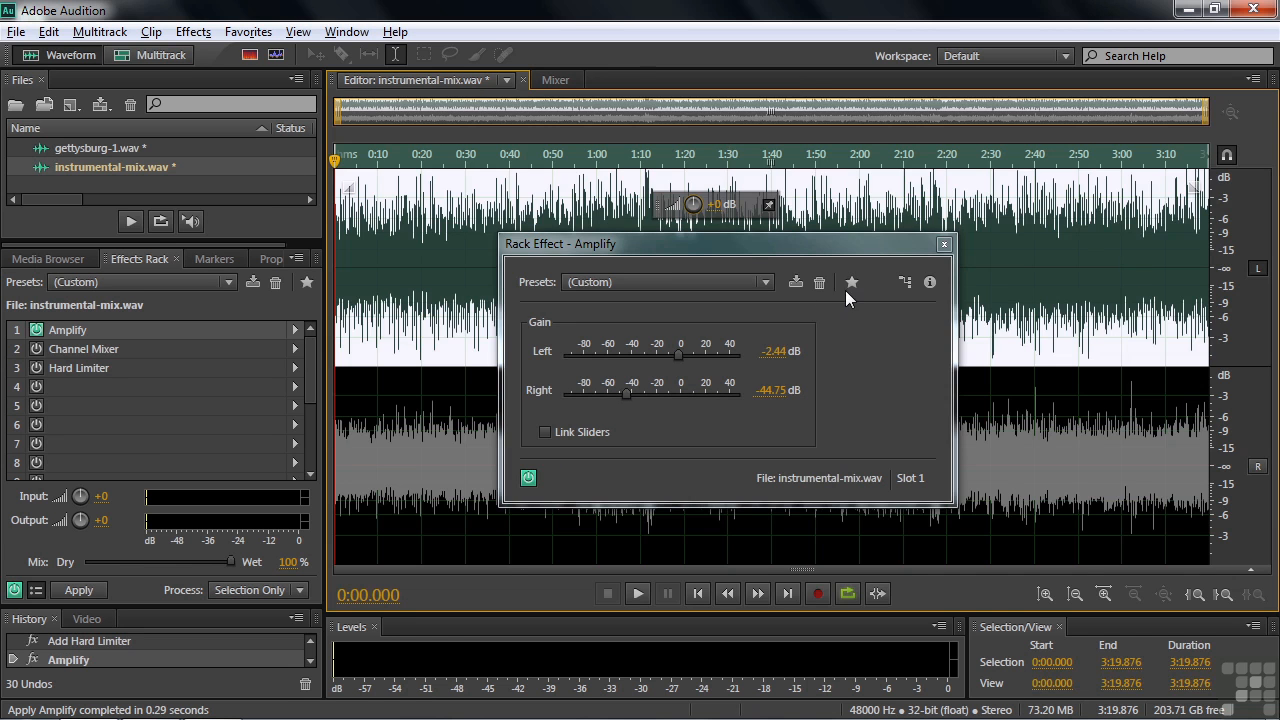
click(1156, 556)
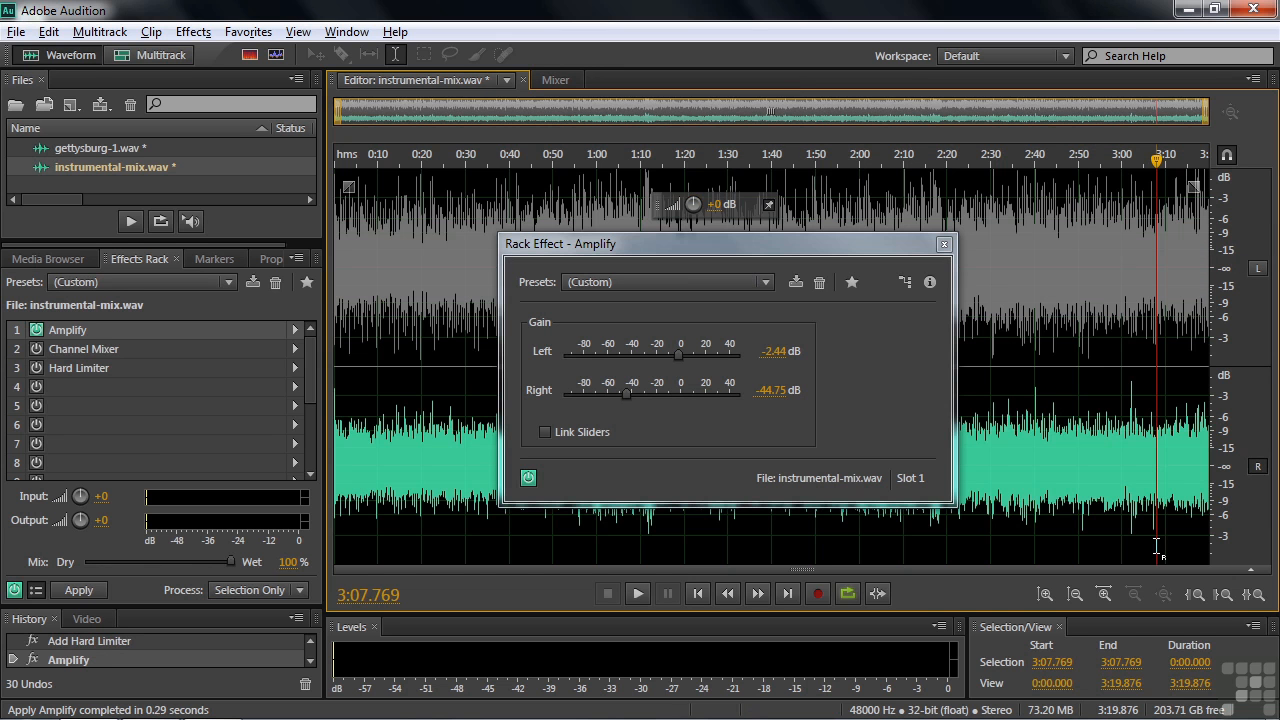
drag(696, 205, 708, 204)
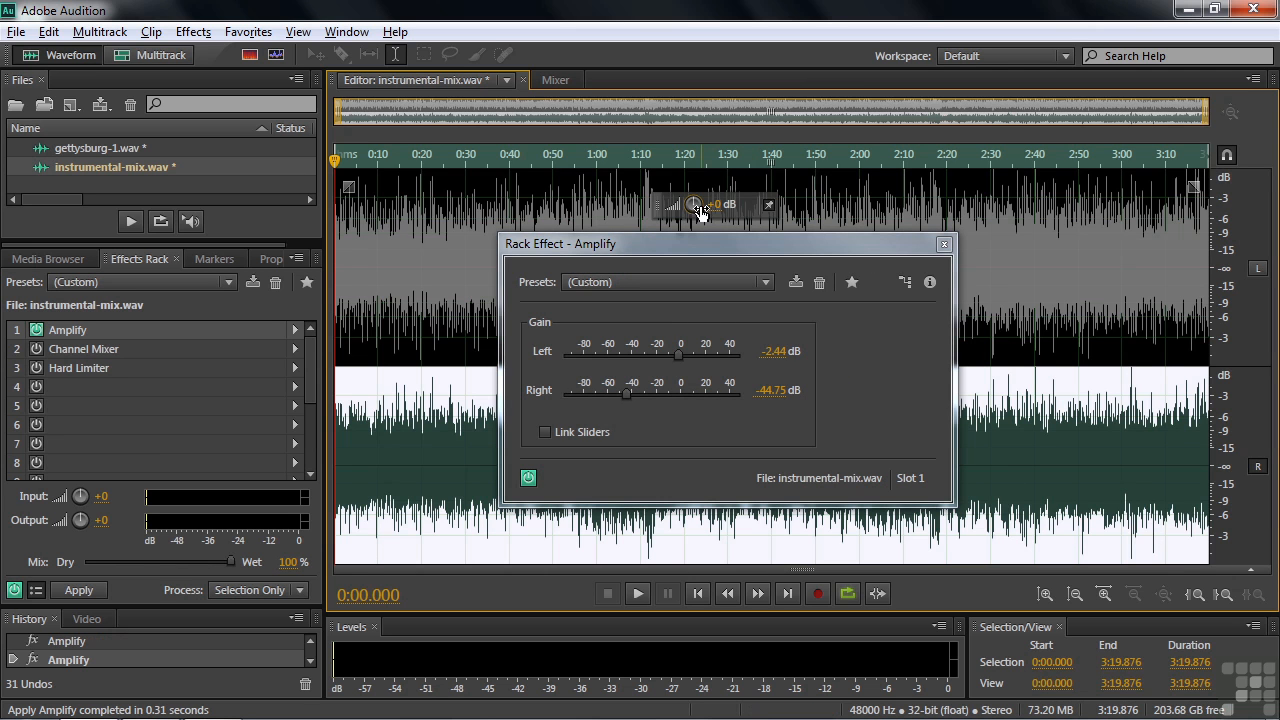
click(943, 244)
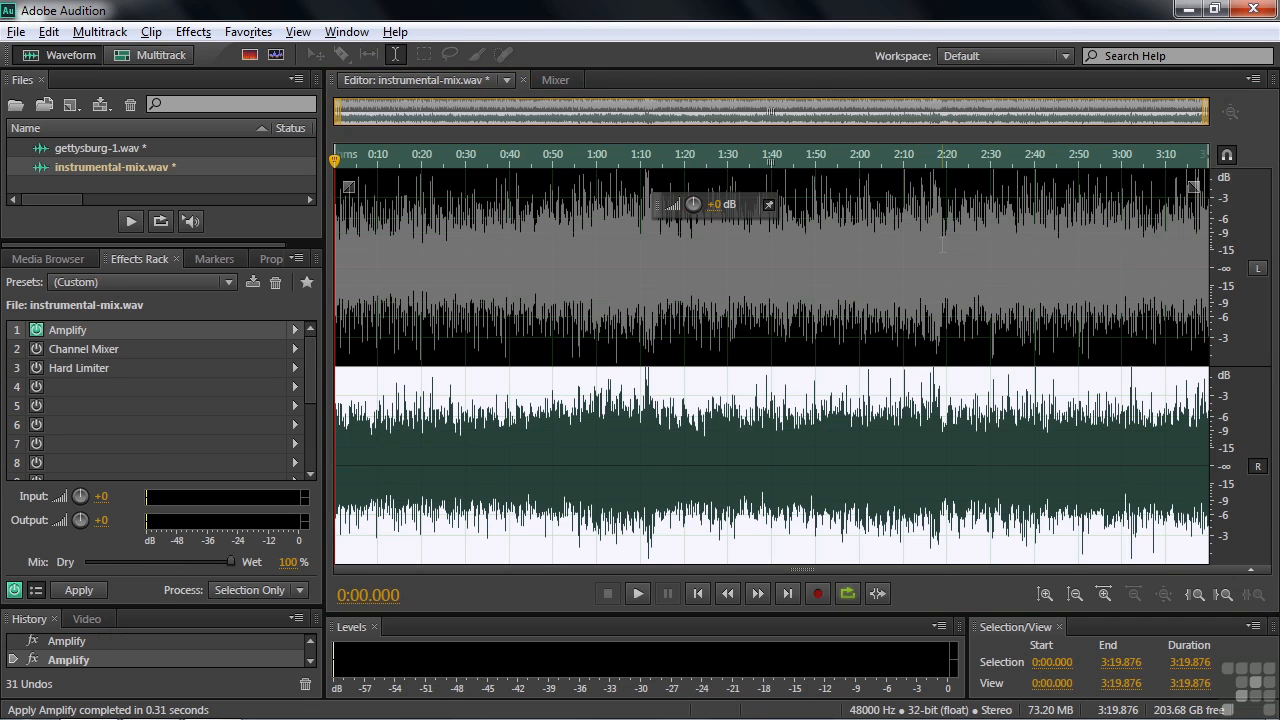
key(ctrl+z)
key(ctrl+z)
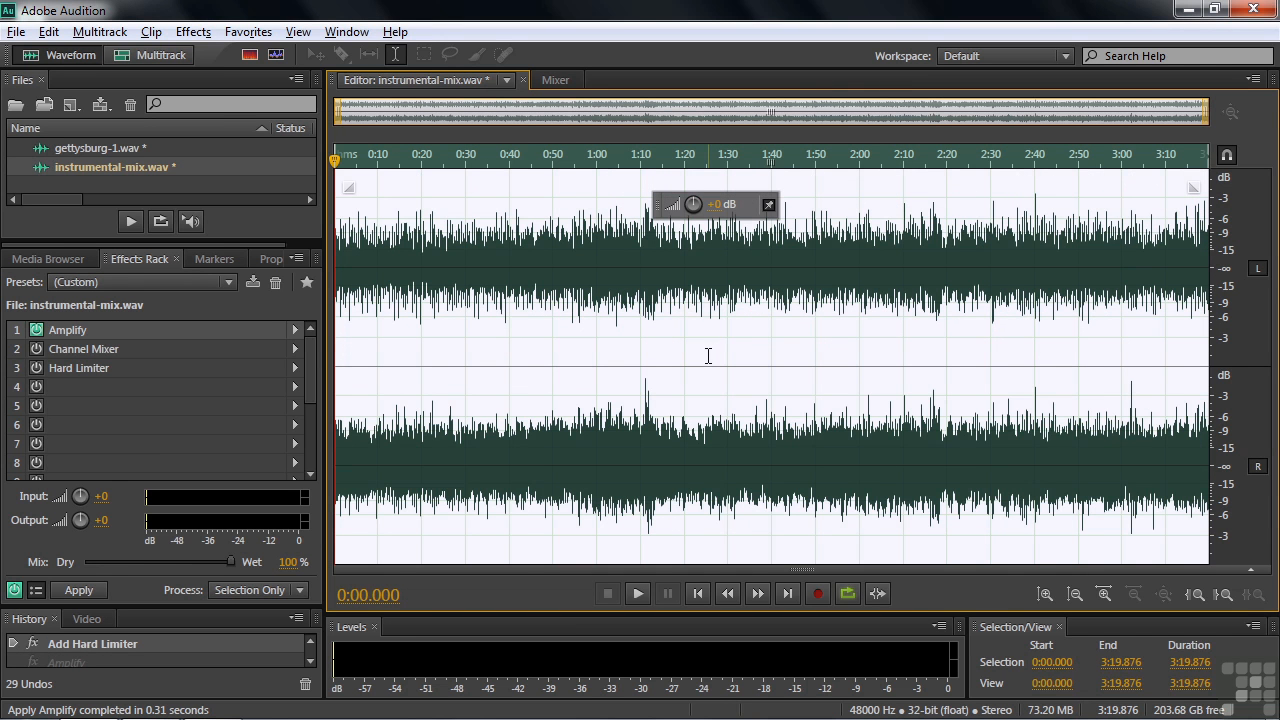
Switch off the Amplify effect and switch on the Channel Mixer effect in the rack
click(62, 346)
click(37, 332)
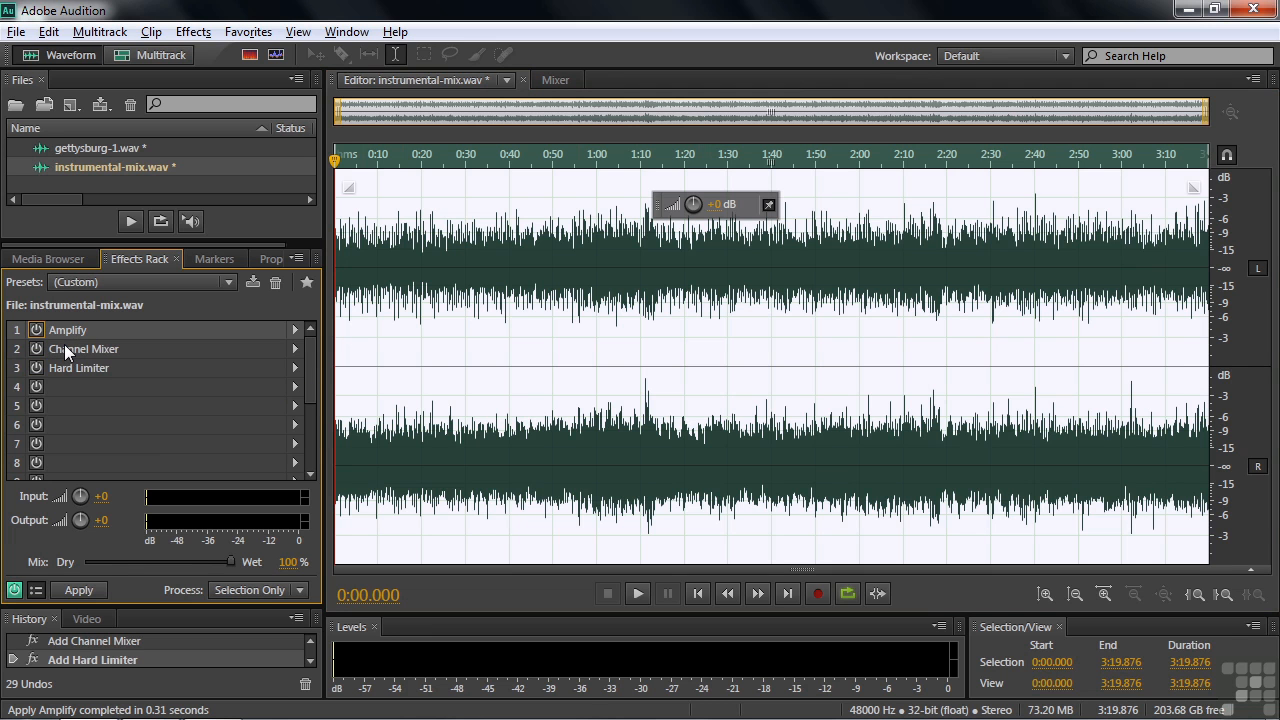
click(37, 348)
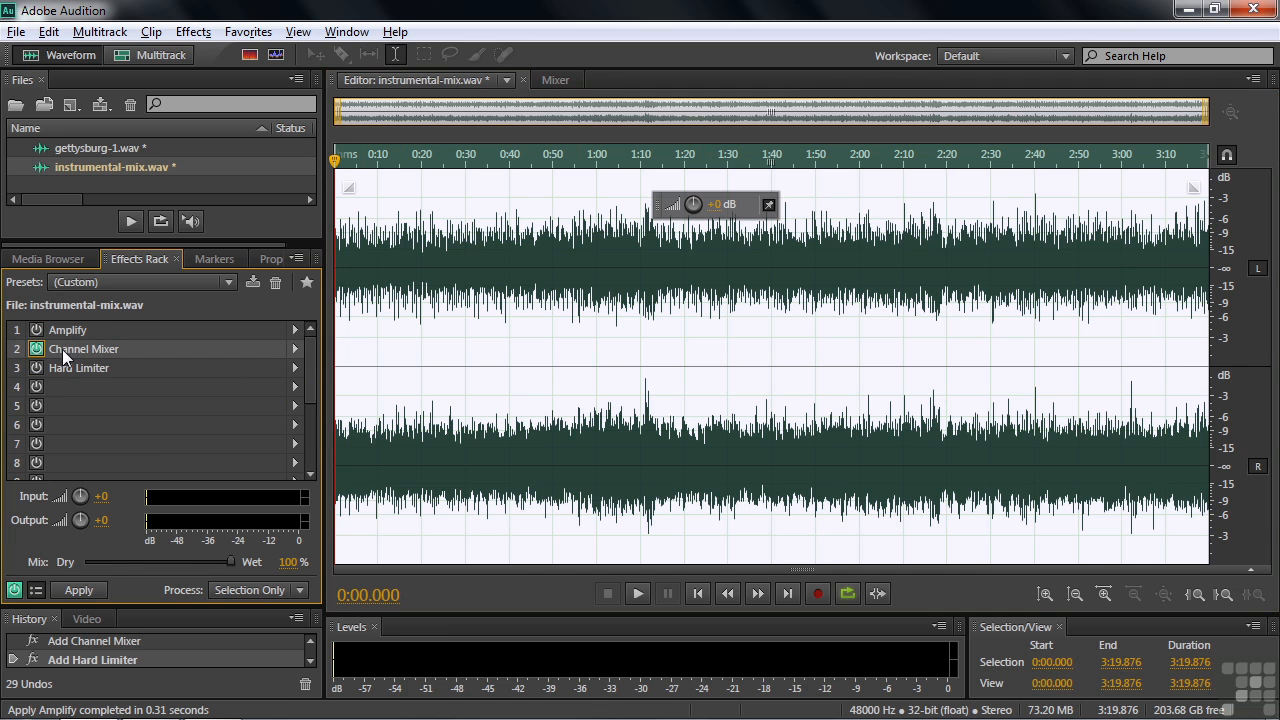
Open the Channel Mixer rack effect and review its presets list, then close the effect dialog
double_click(62, 349)
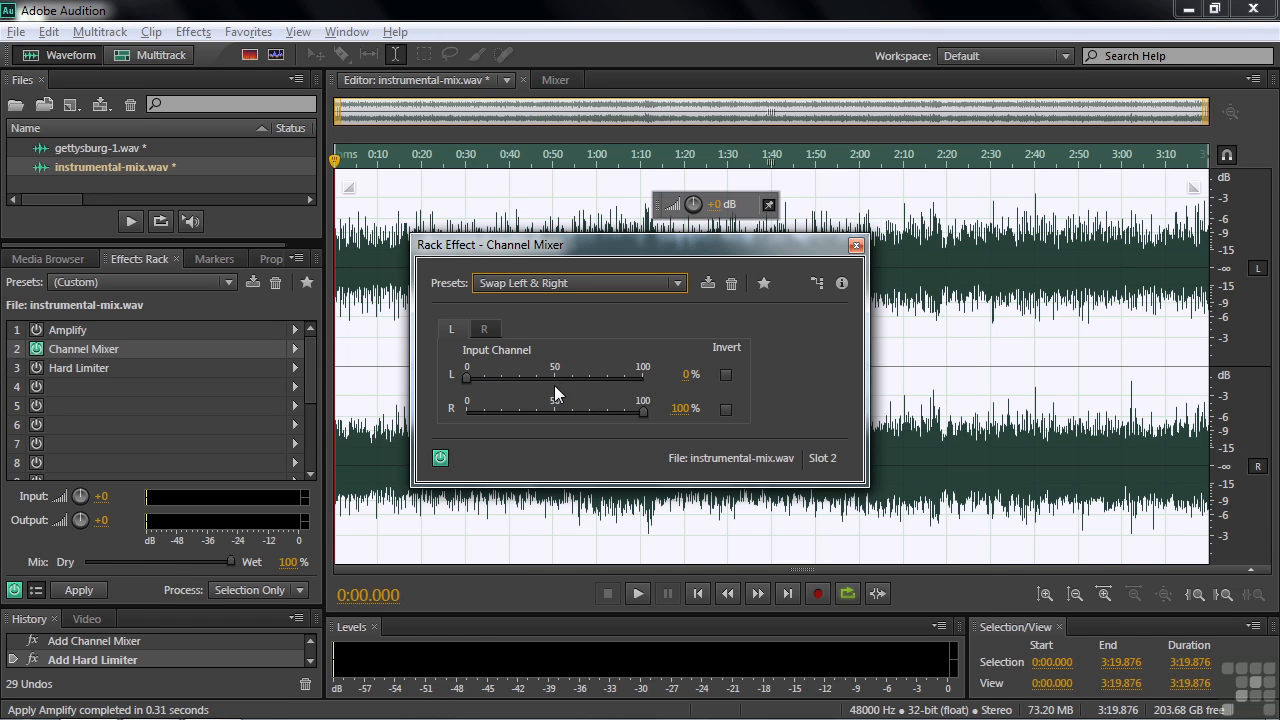
click(679, 284)
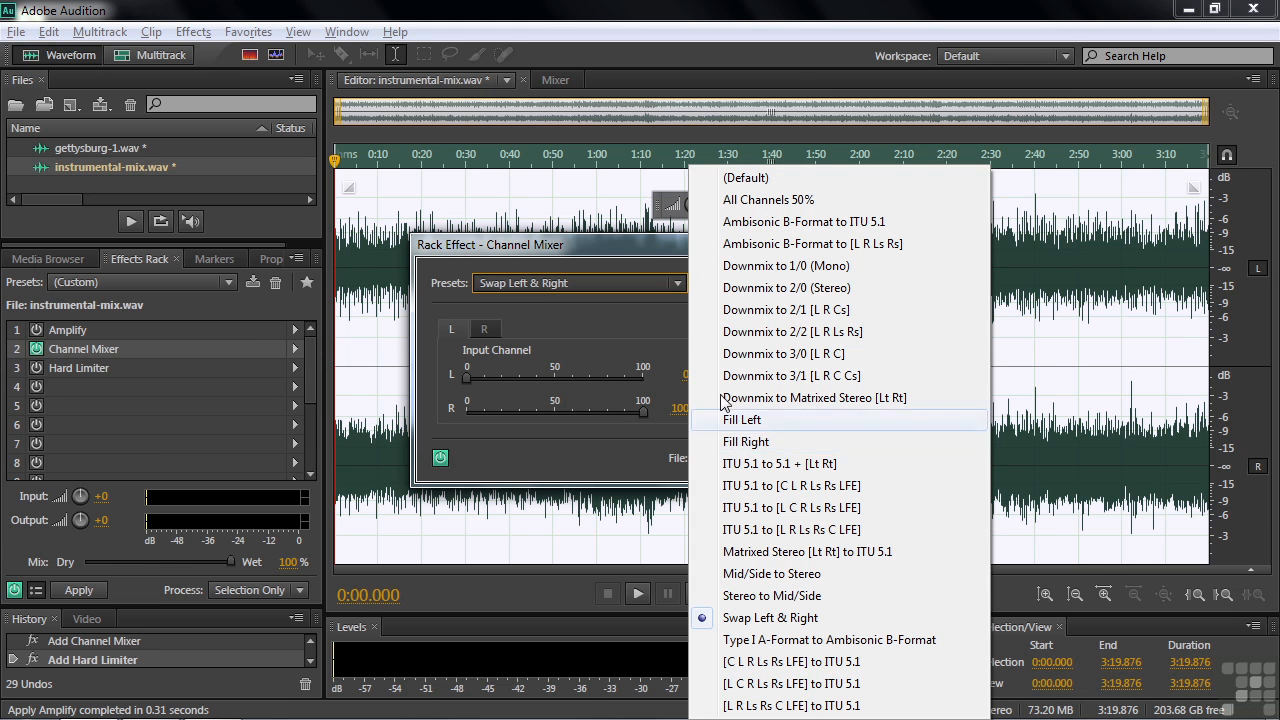
click(638, 243)
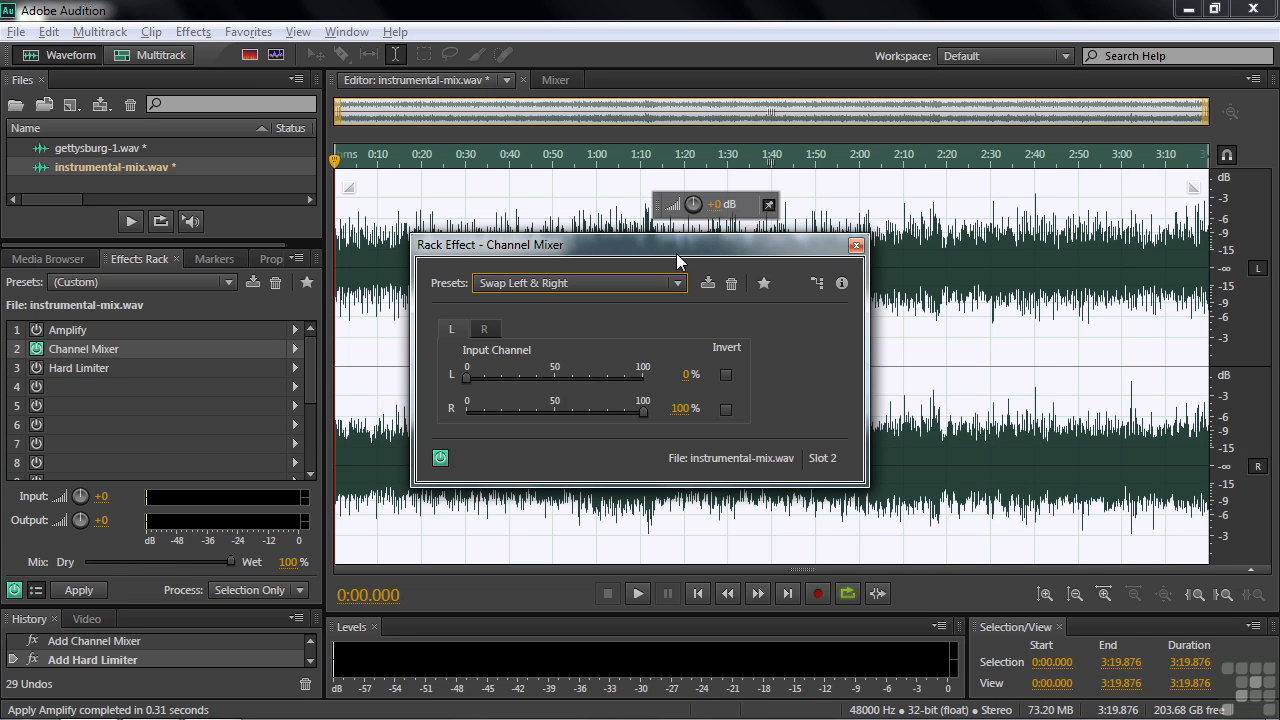
drag(676, 246, 644, 40)
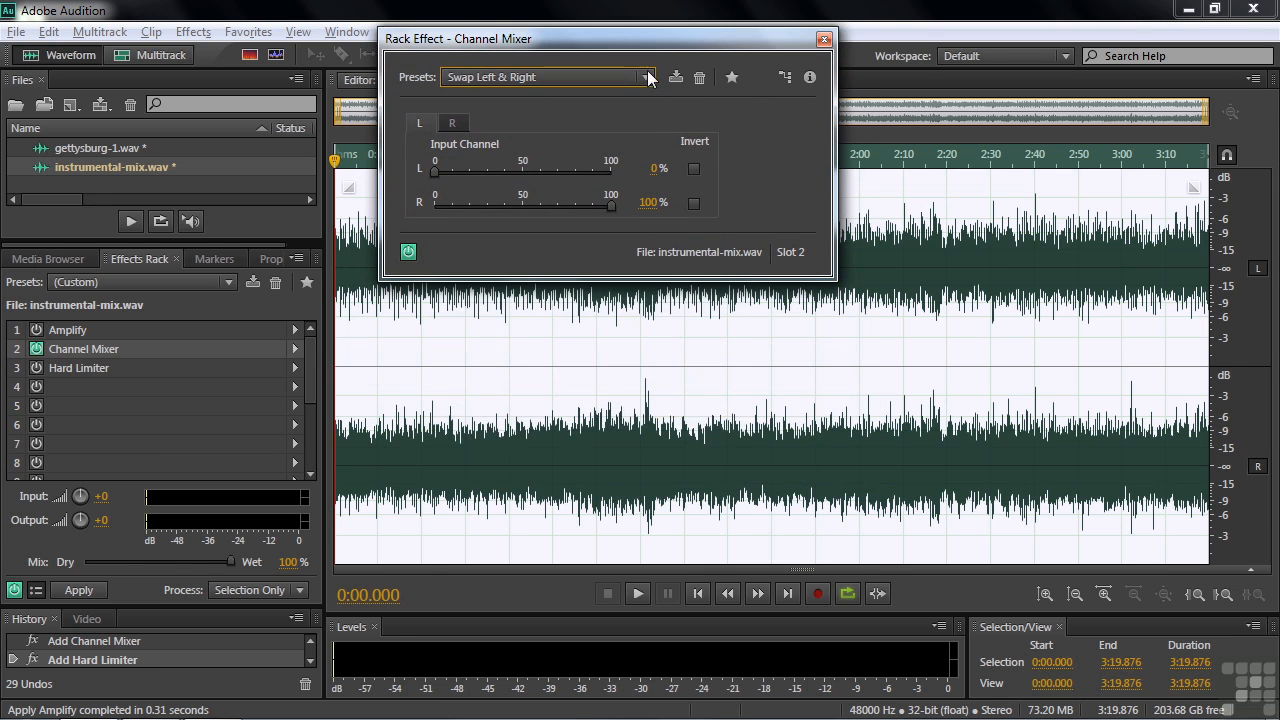
click(646, 77)
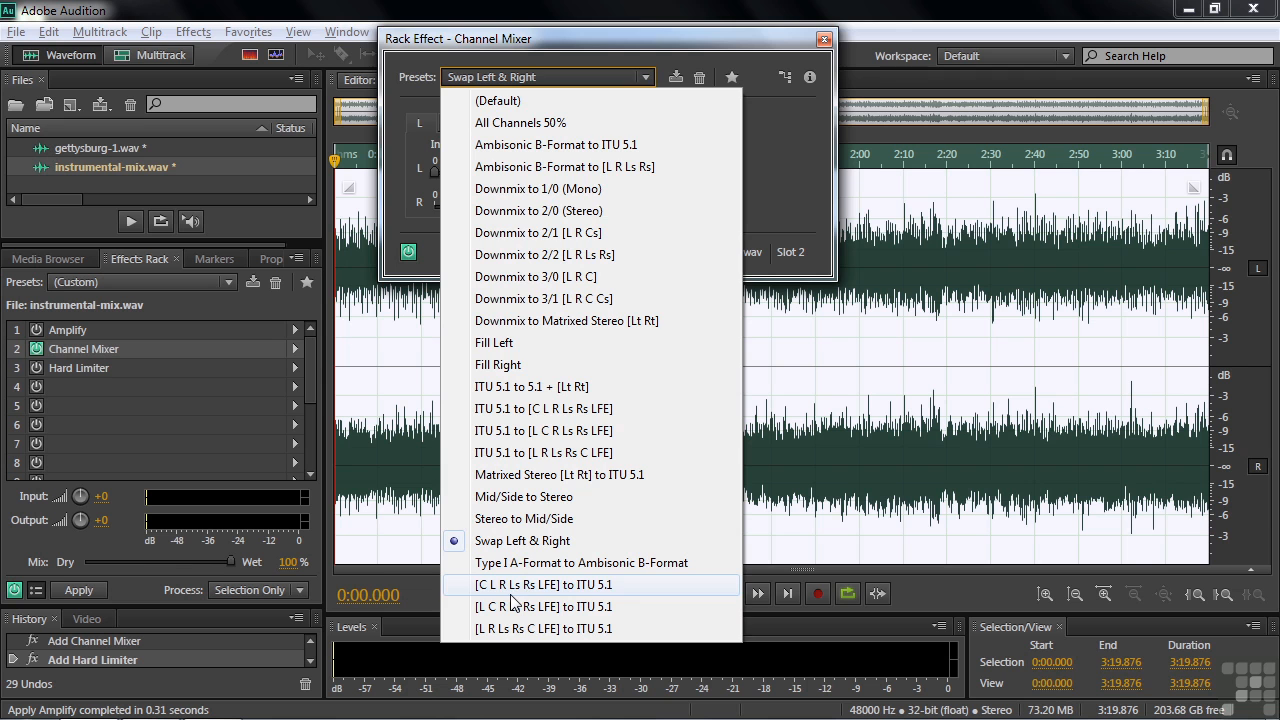
click(728, 40)
drag(728, 40, 780, 102)
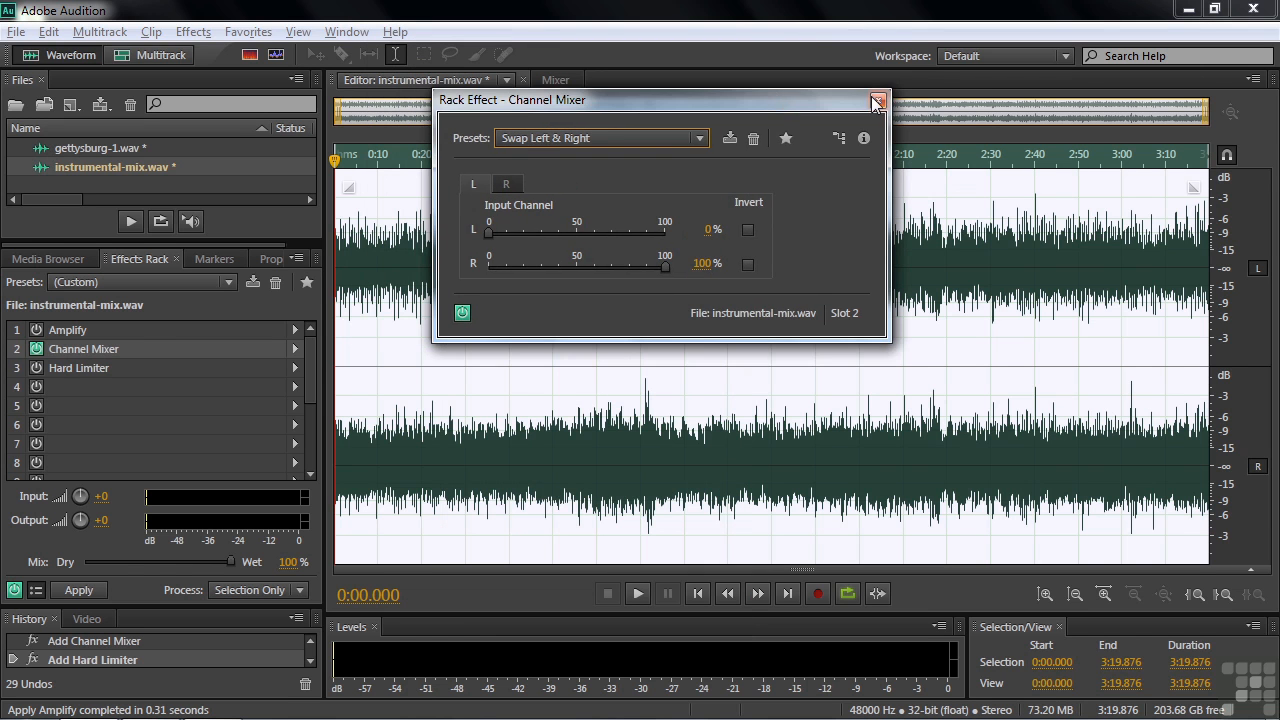
click(878, 101)
Open the Hard Limiter rack effect to view its settings
click(59, 369)
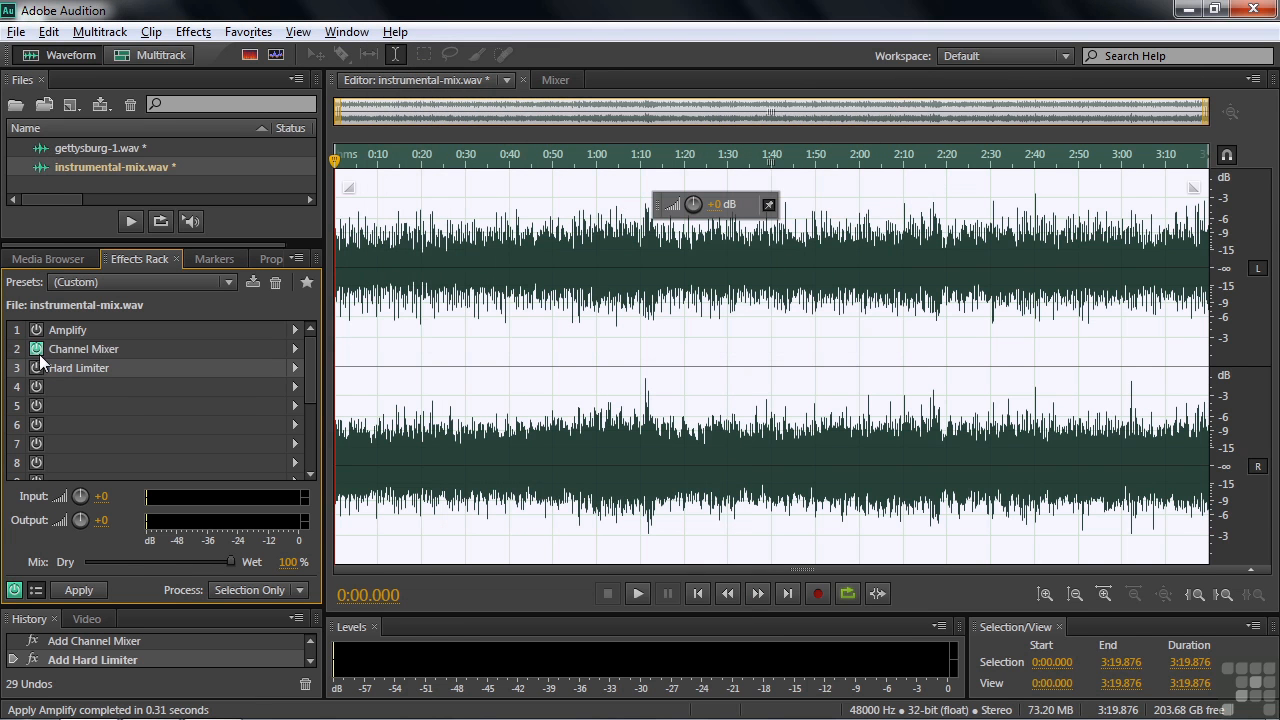
double_click(94, 367)
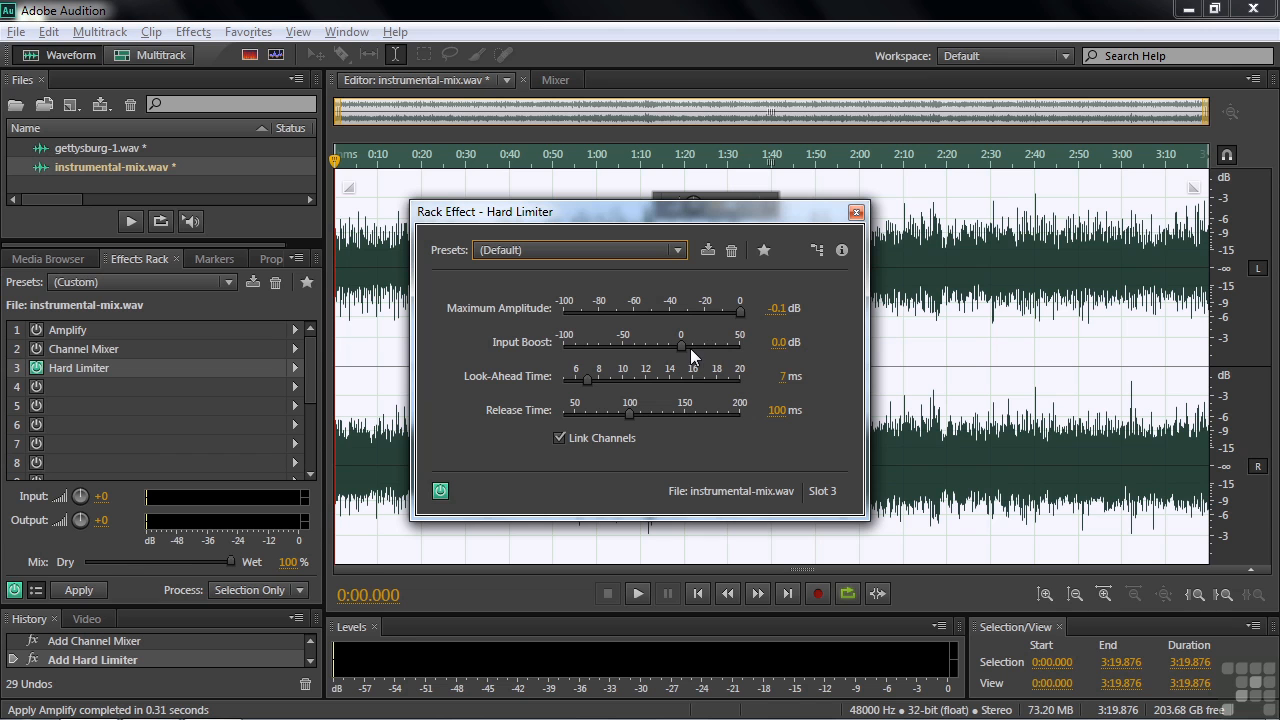
Apply the Medium preset to the Hard Limiter rack effect
click(679, 251)
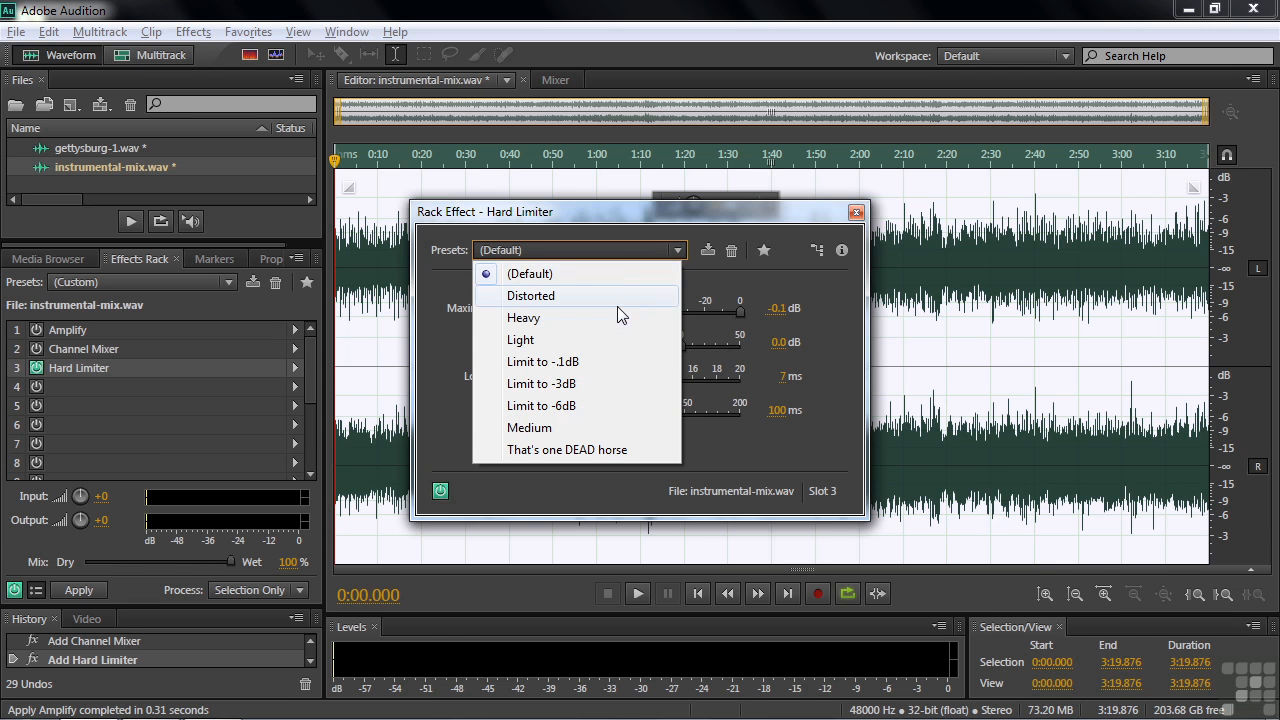
click(527, 430)
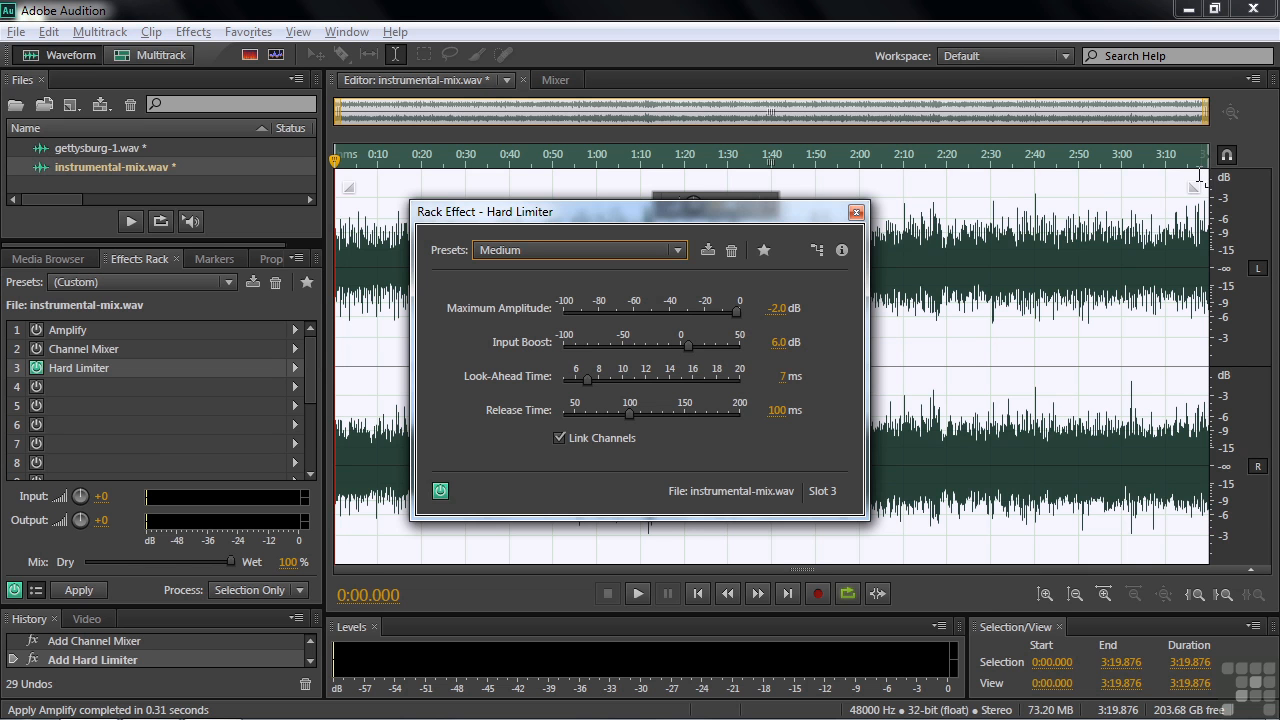
Play the instrumental mix from near the start while toggling the Hard Limiter on and off to compare, then close its dialog
click(364, 446)
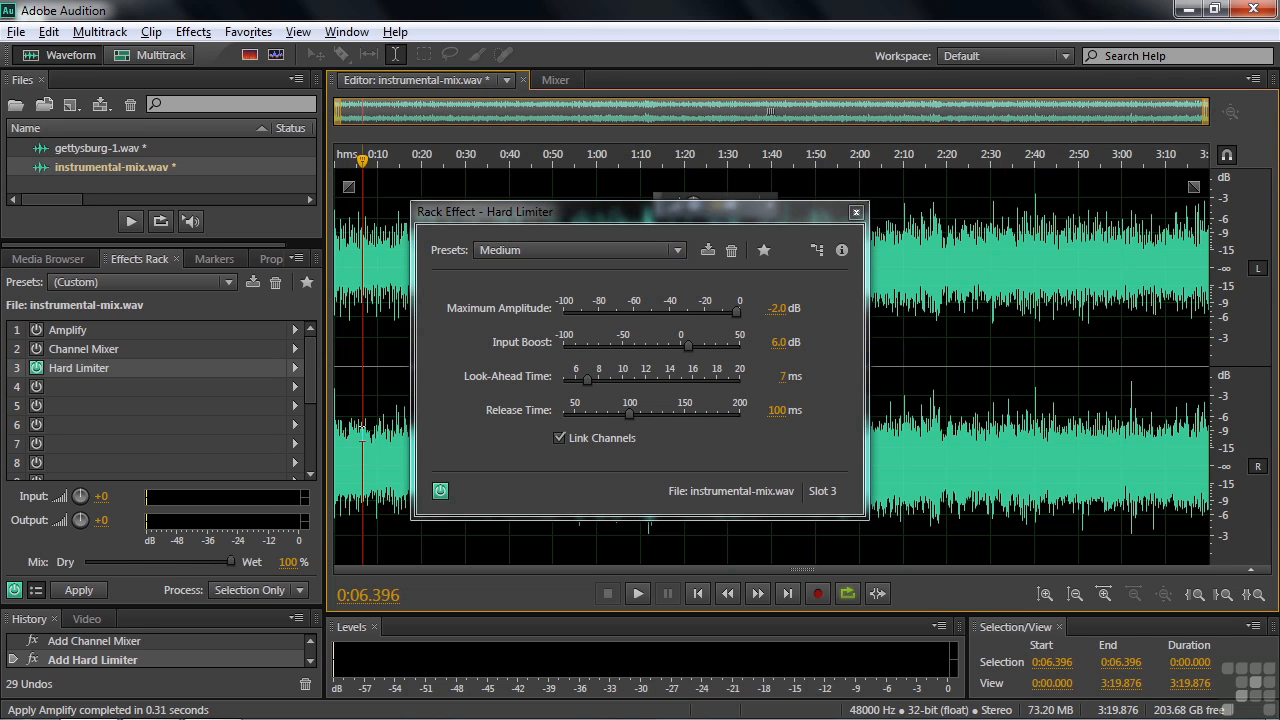
key(space)
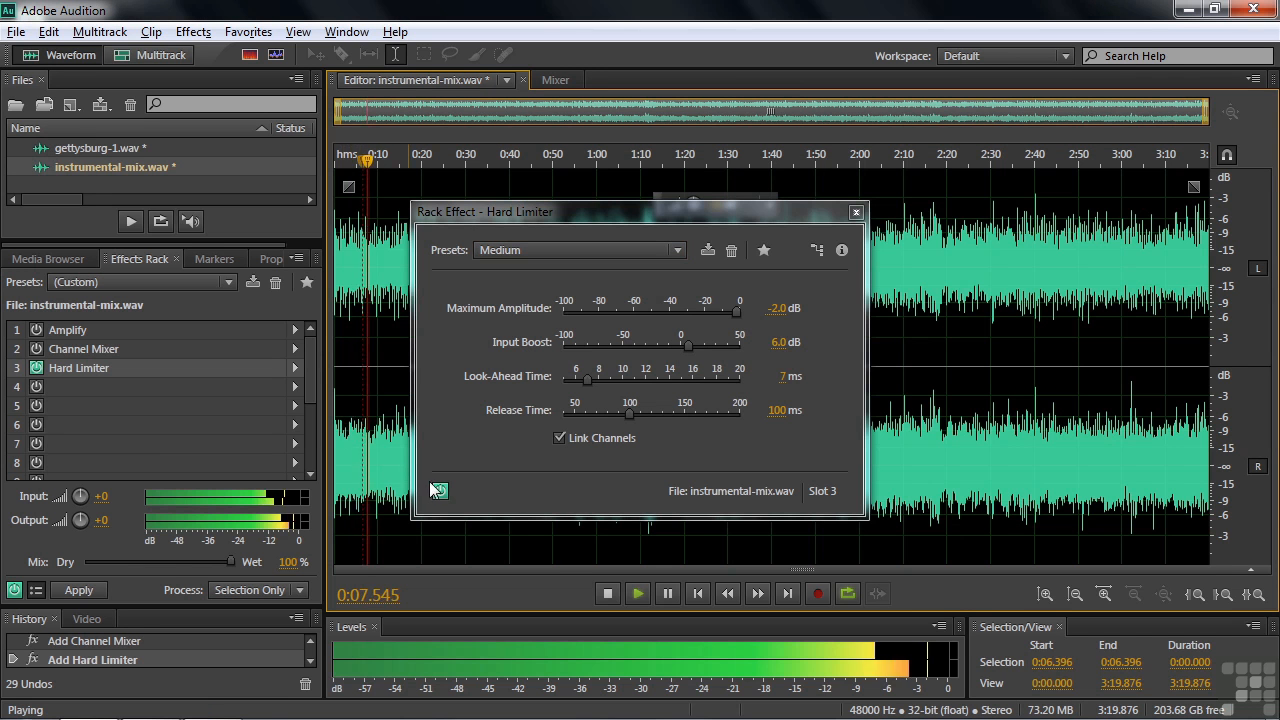
key(space)
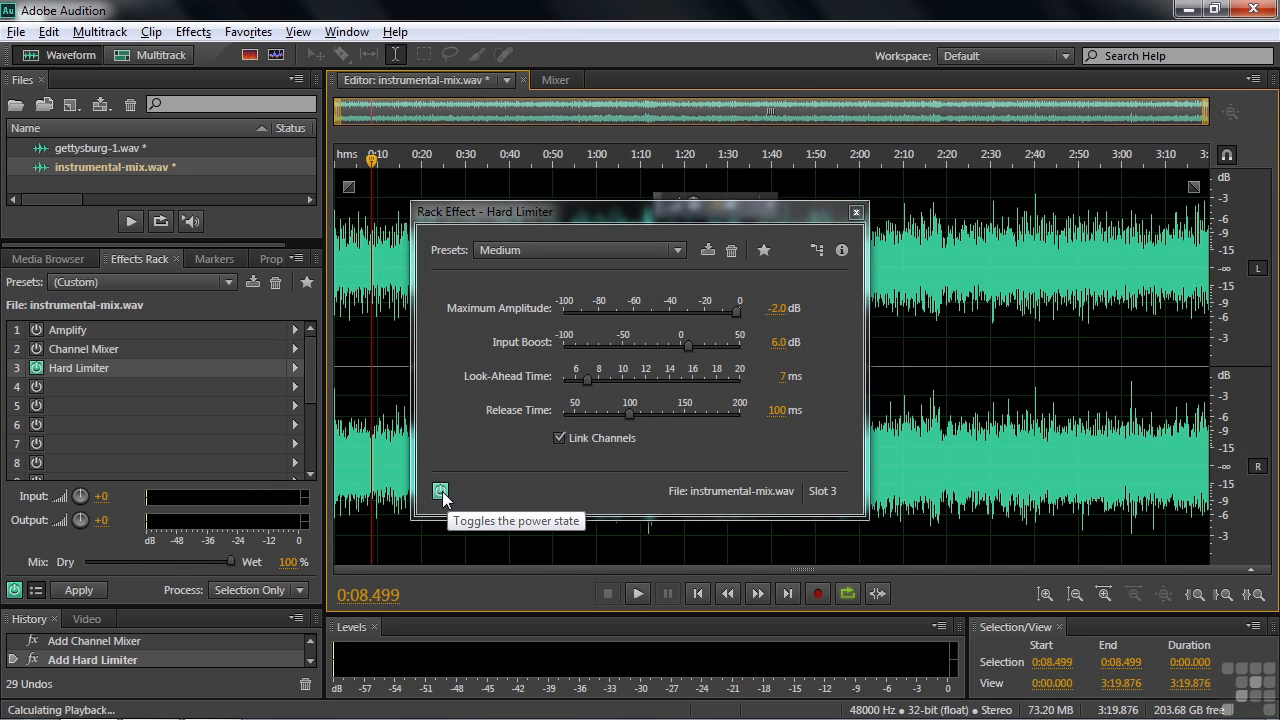
key(space)
click(442, 491)
click(440, 491)
click(440, 491)
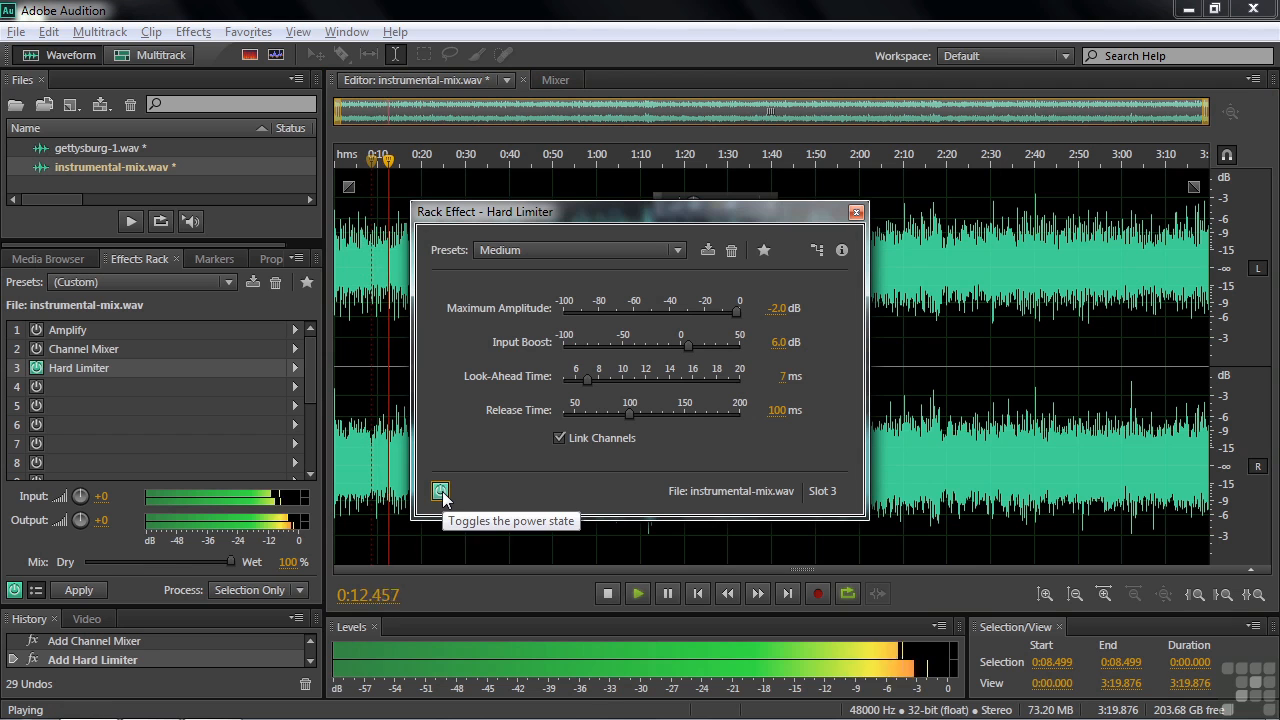
click(440, 491)
key(space)
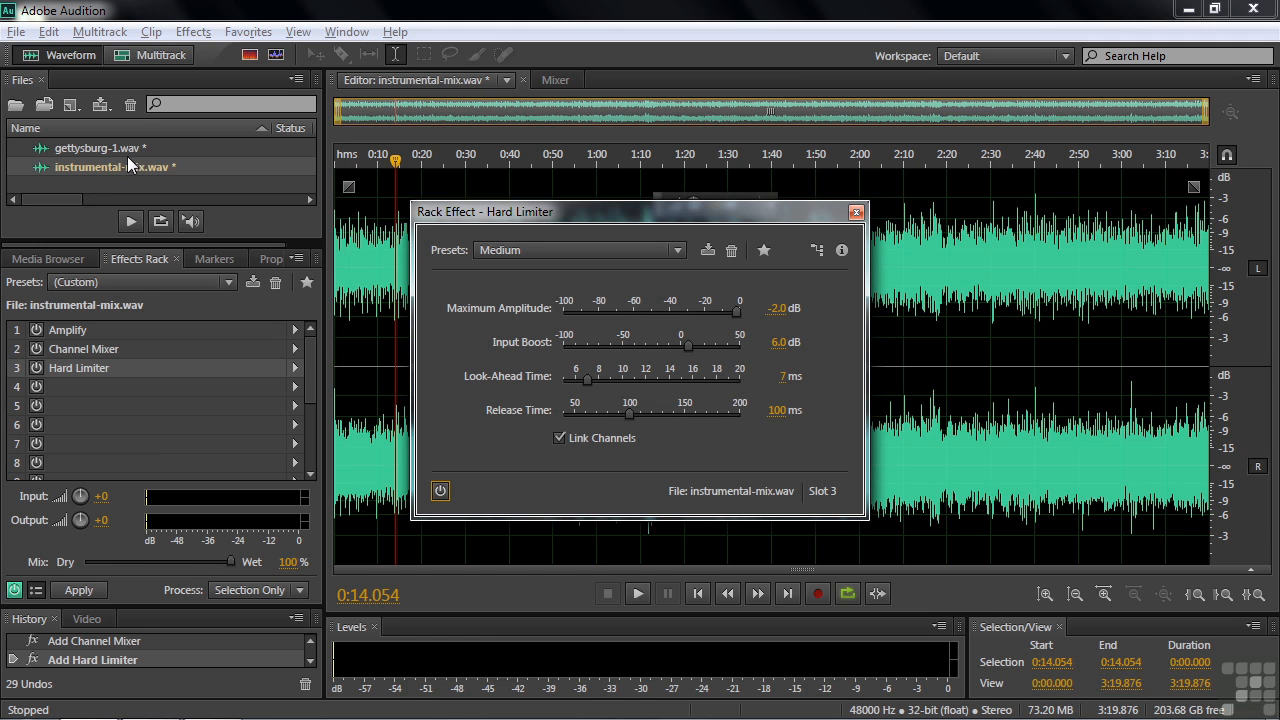
click(856, 214)
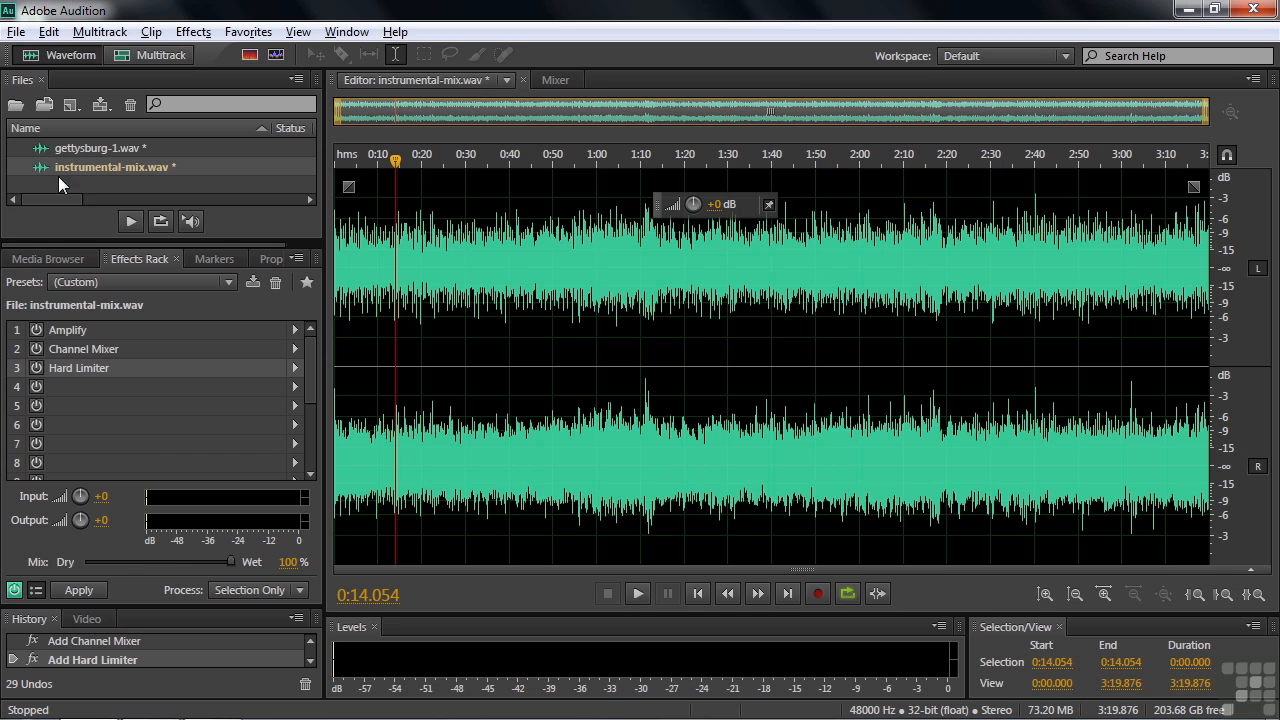
Open the gettysburg-1.wav narration, switch on its DeEsser rack effect and open the DeEsser settings
double_click(72, 145)
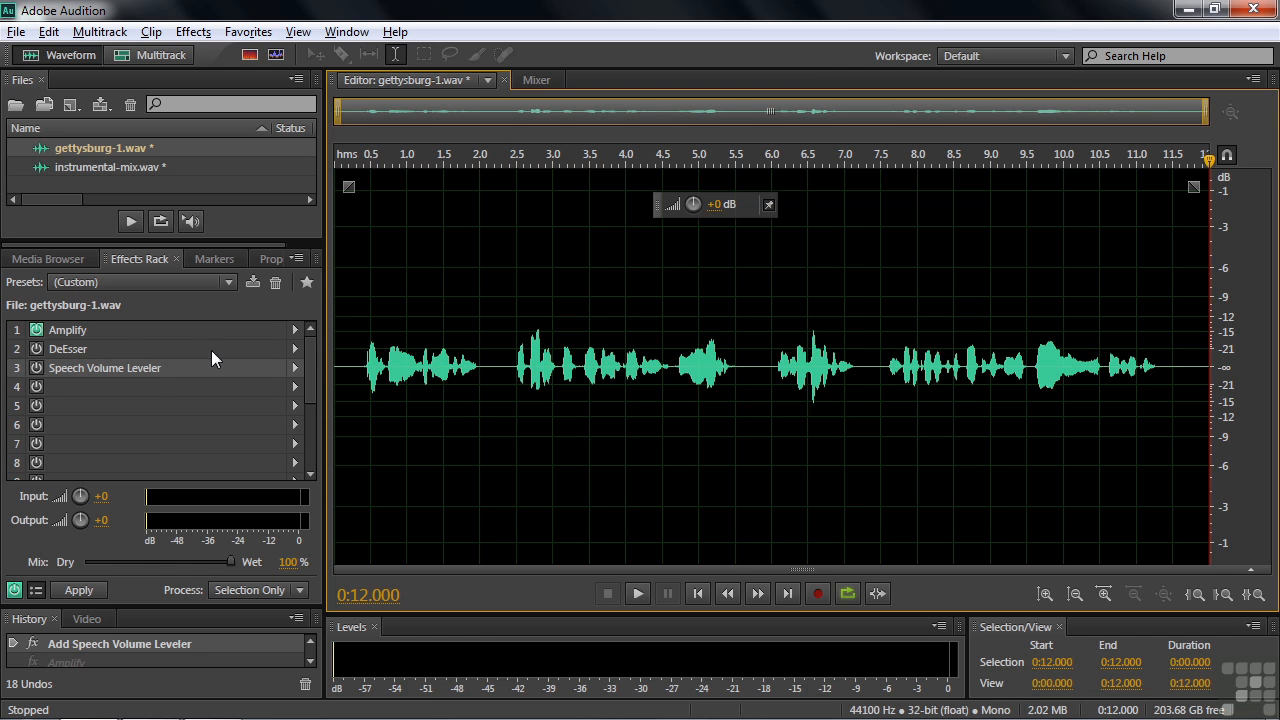
click(64, 349)
click(36, 349)
double_click(64, 347)
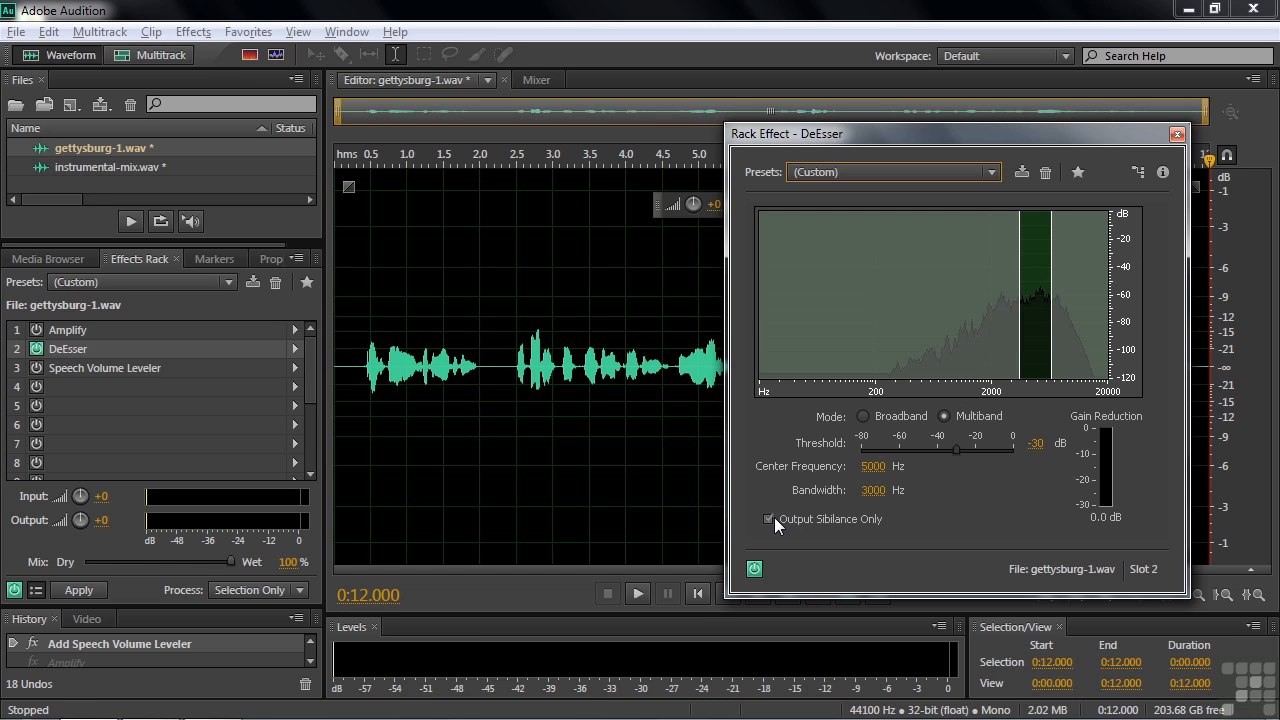
Play the narration from 0.5 seconds with the DeEsser active, then close the DeEsser dialog
click(370, 362)
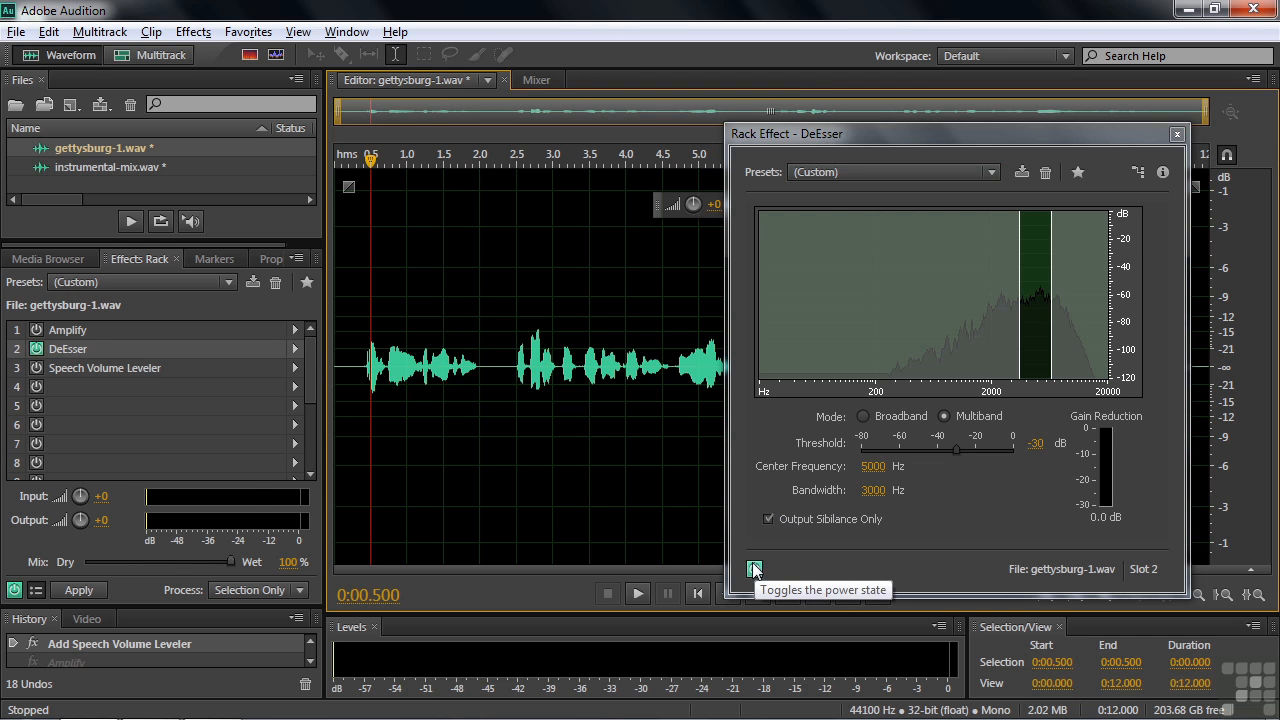
key(space)
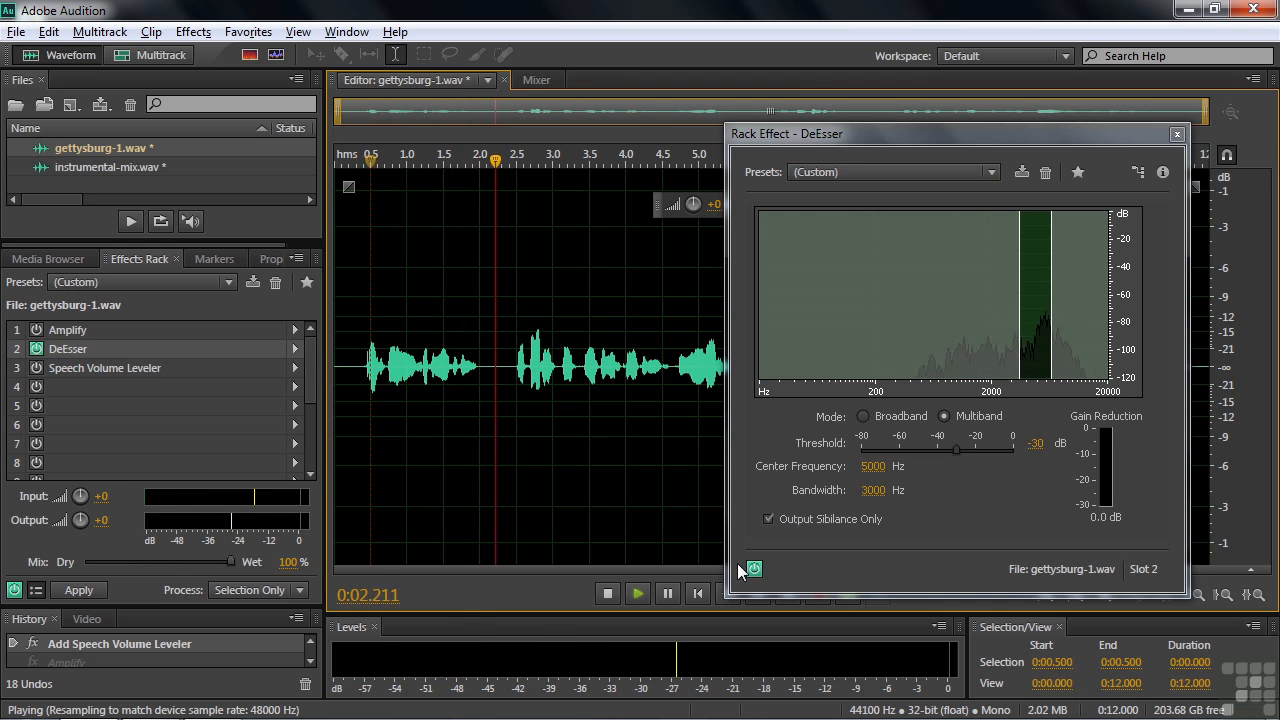
key(space)
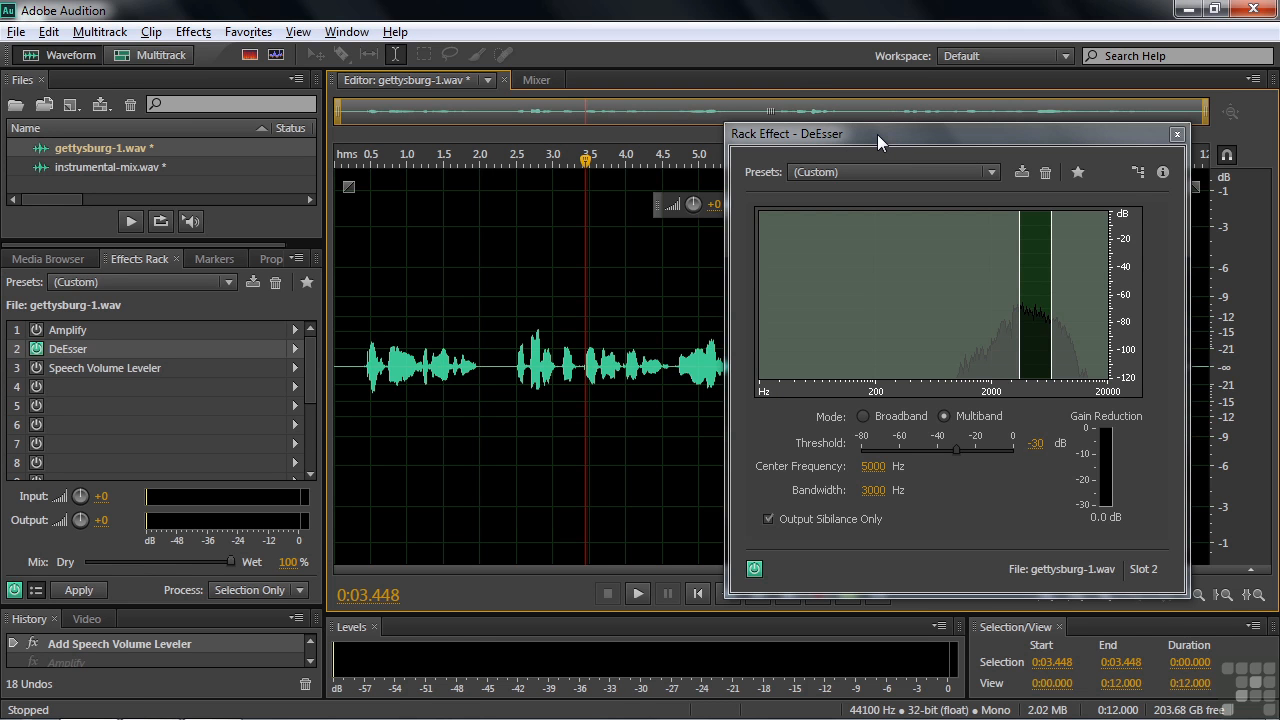
click(1177, 136)
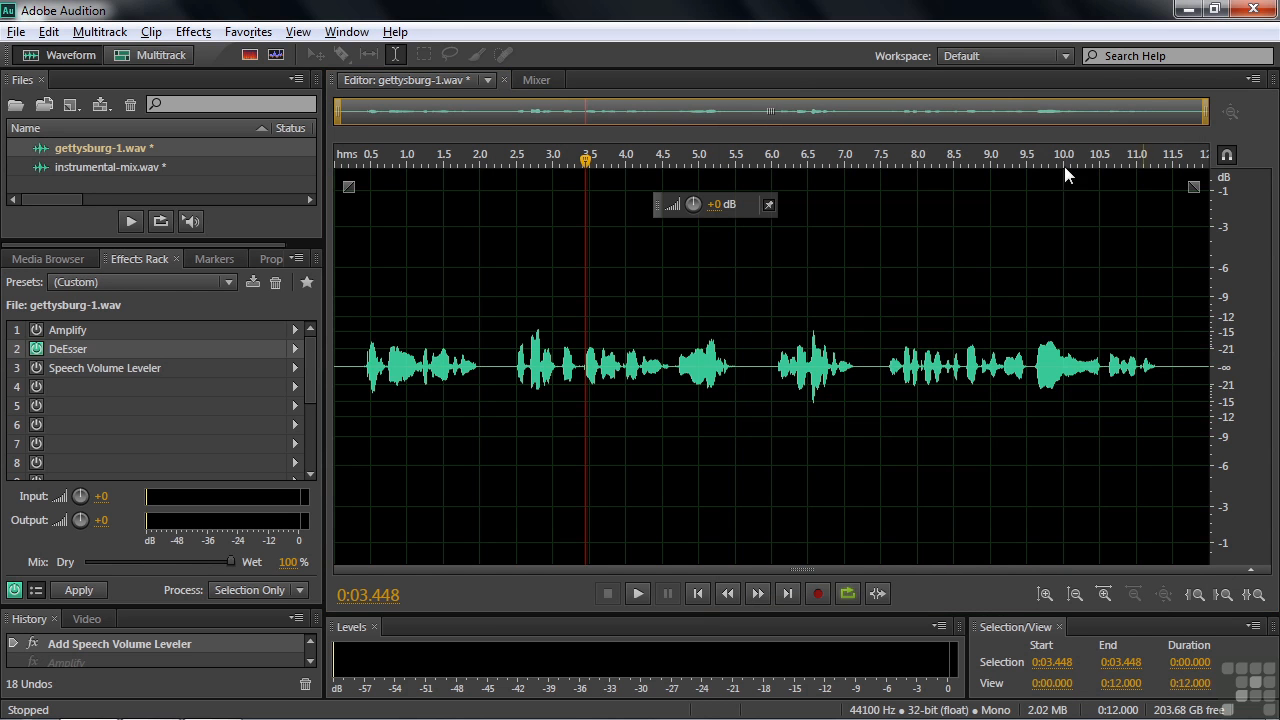
Switch on the Speech Volume Leveler rack effect and open its settings dialog
click(106, 367)
click(36, 368)
double_click(71, 368)
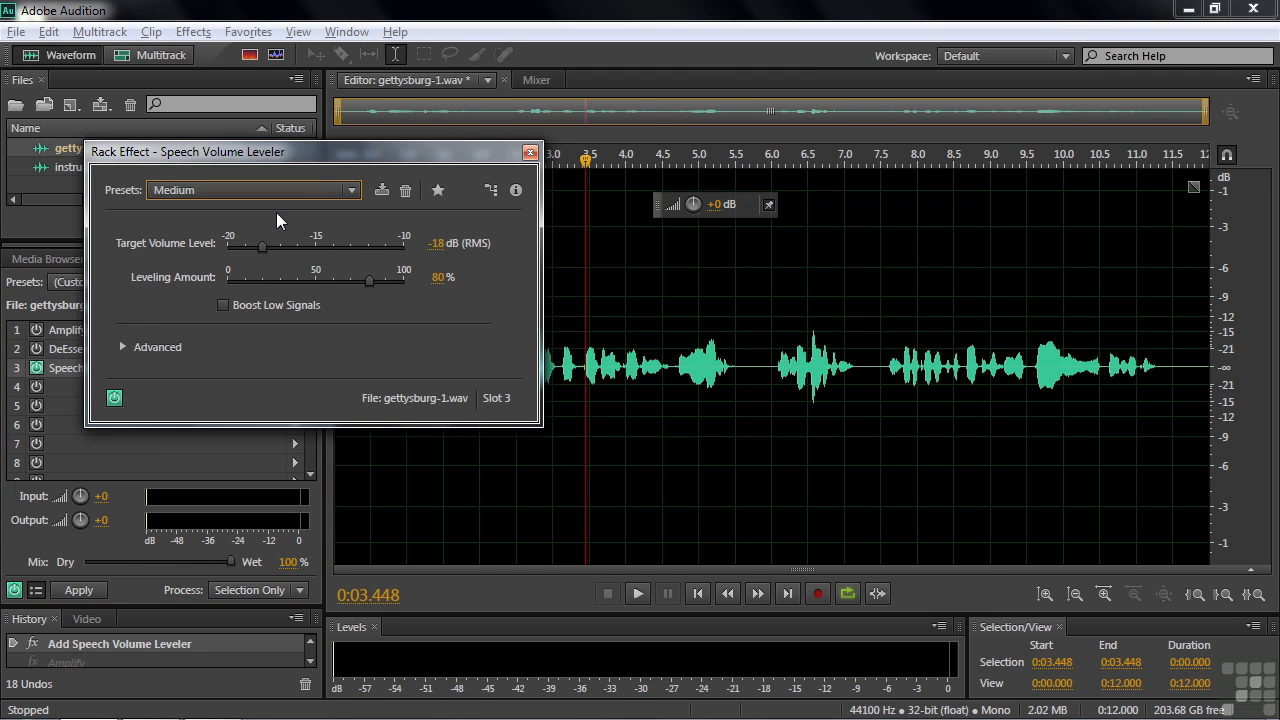
drag(334, 153, 910, 58)
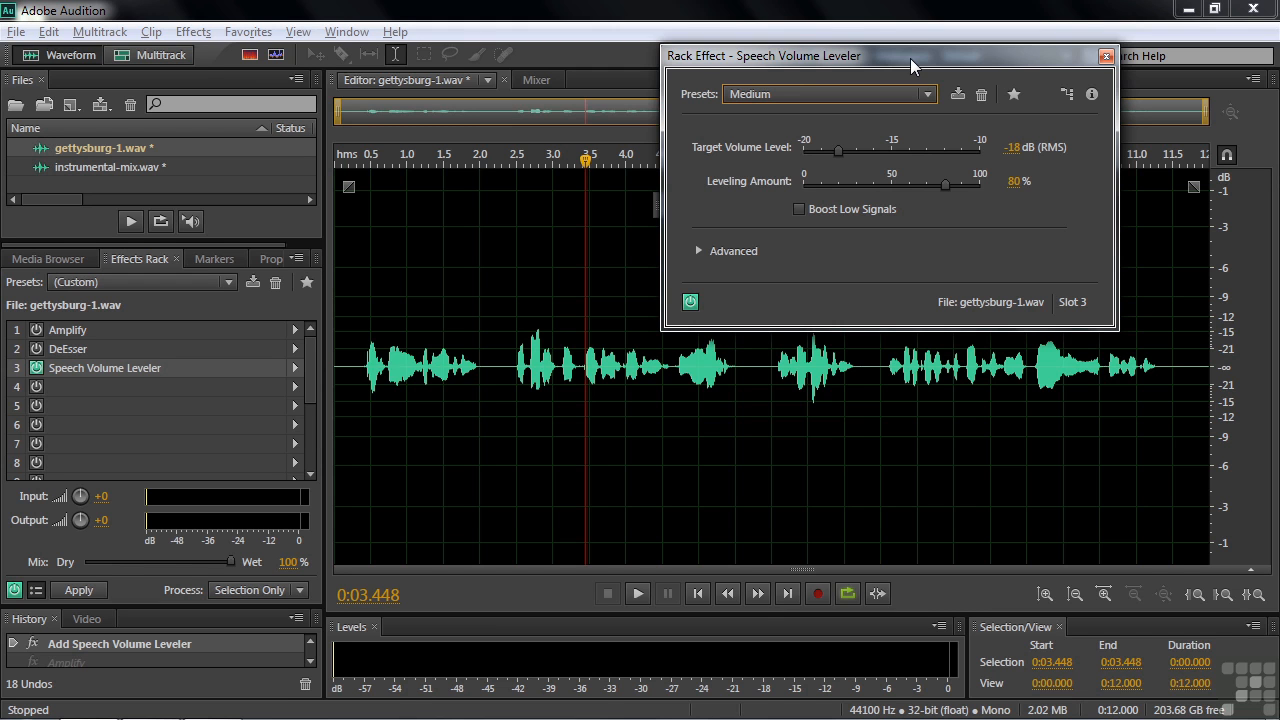
Play the narration from about 0.5 seconds with the Speech Volume Leveler active, then close its dialog
drag(587, 164, 372, 203)
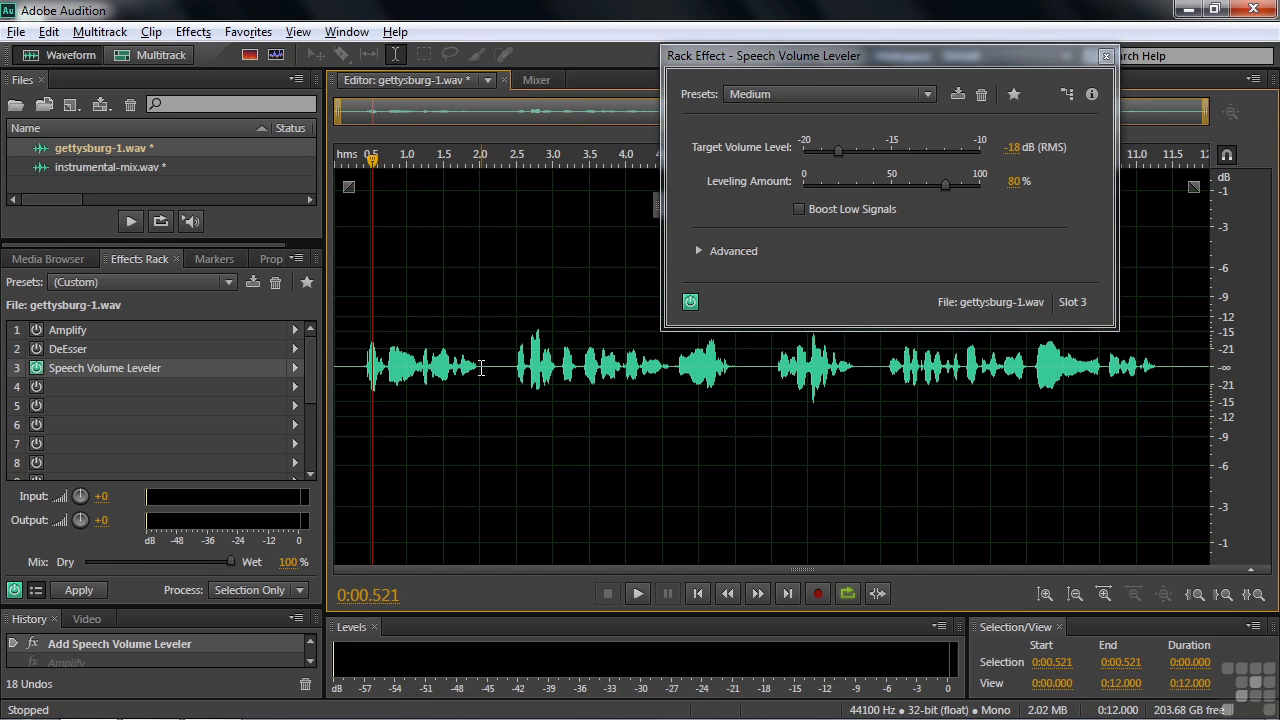
key(space)
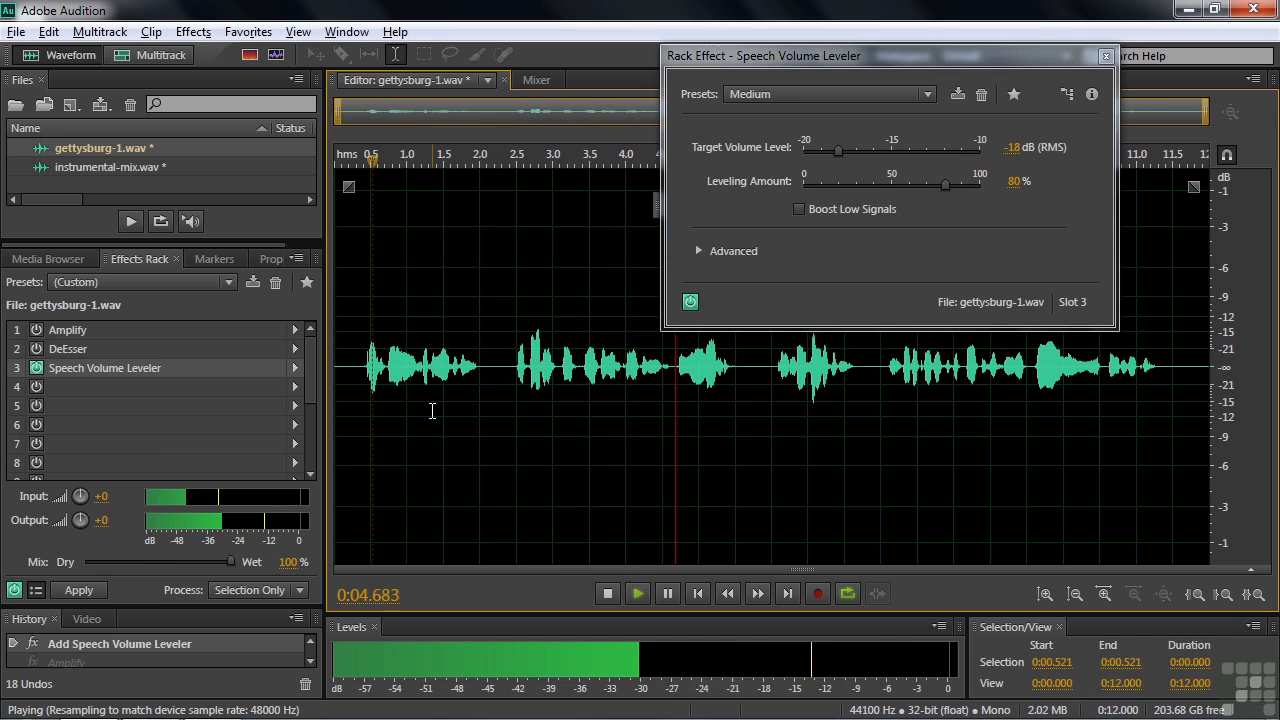
key(space)
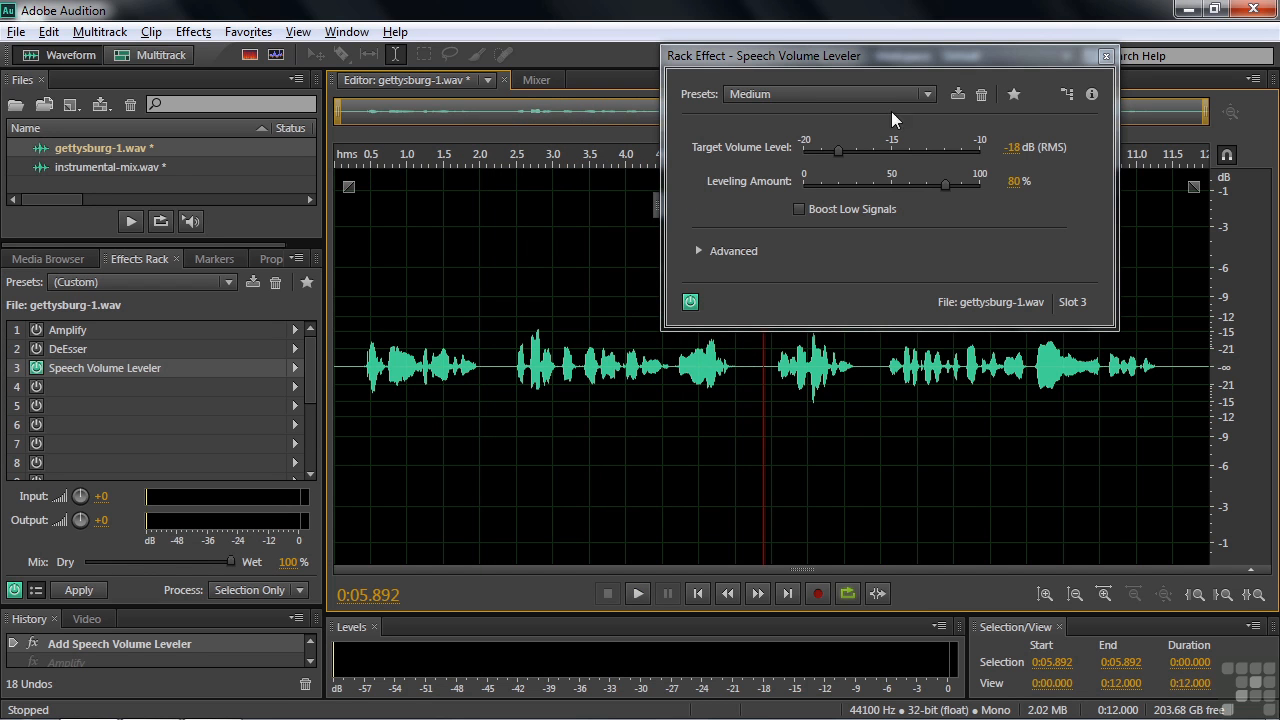
drag(930, 58, 866, 64)
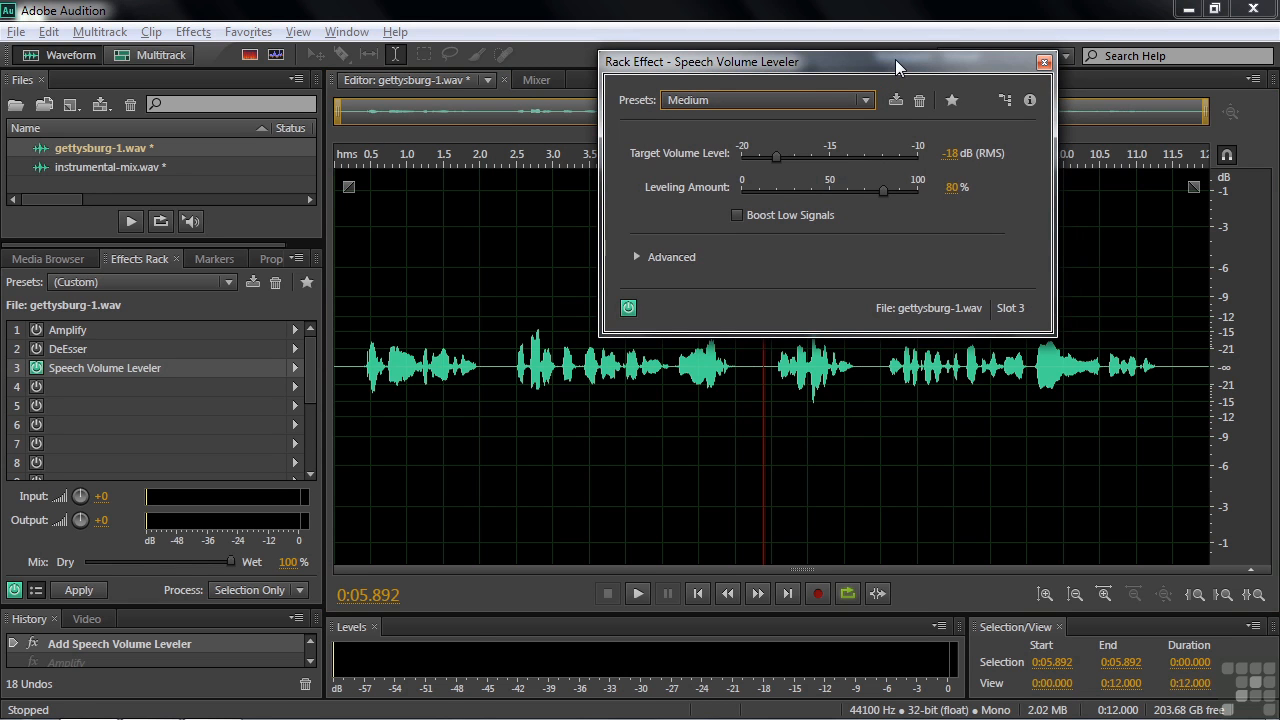
click(1044, 63)
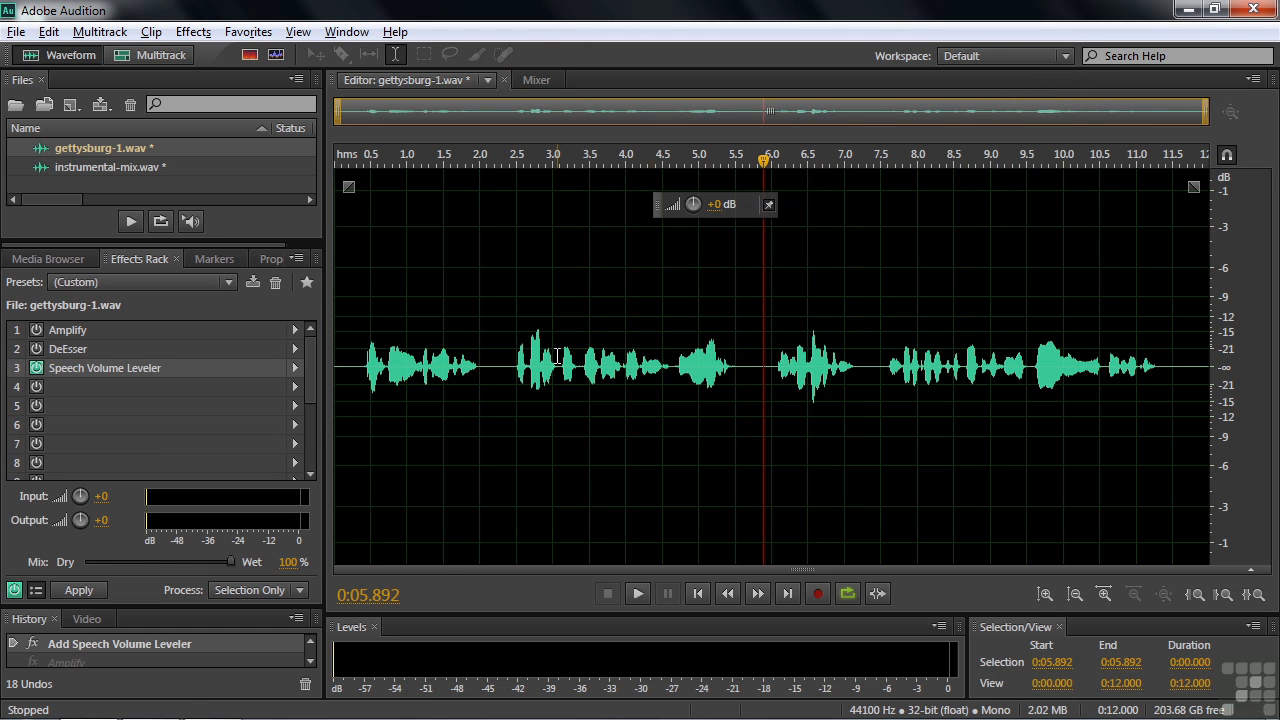
Switch off the Speech Volume Leveler rack effect
click(35, 369)
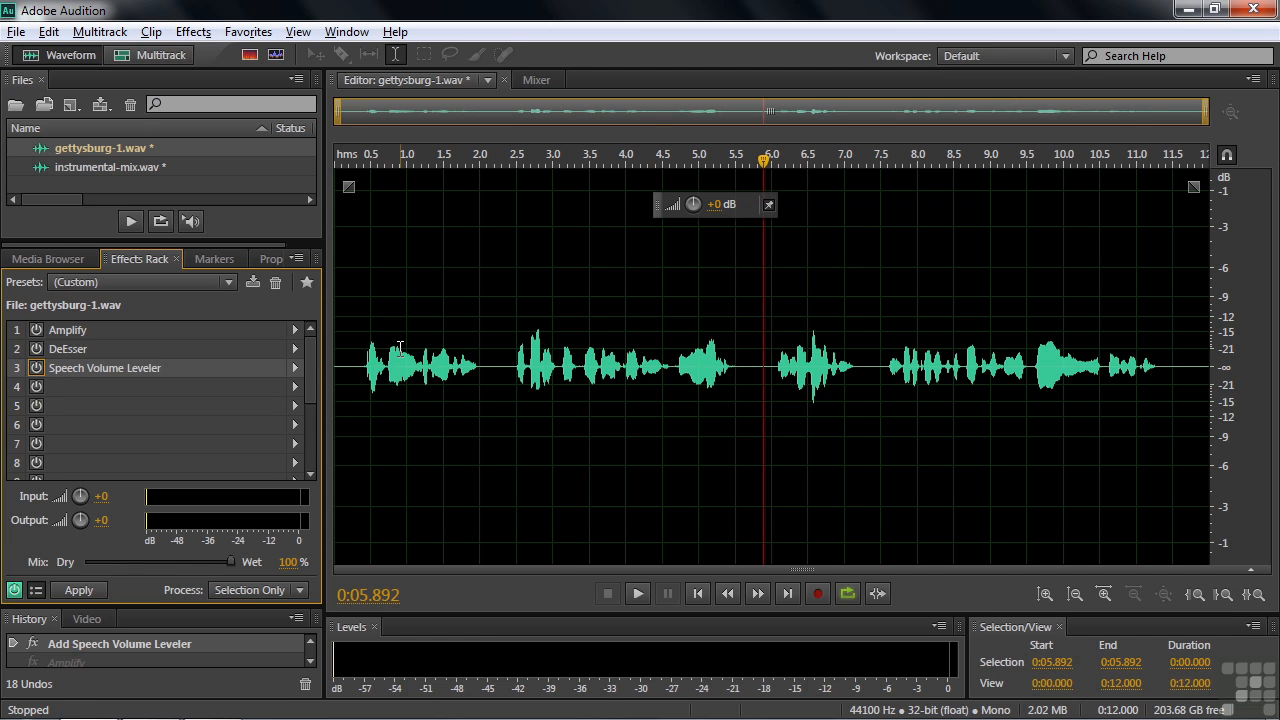
Normalize the narration to 0.0 dB with the Normalize process effect, then undo the normalization
click(200, 33)
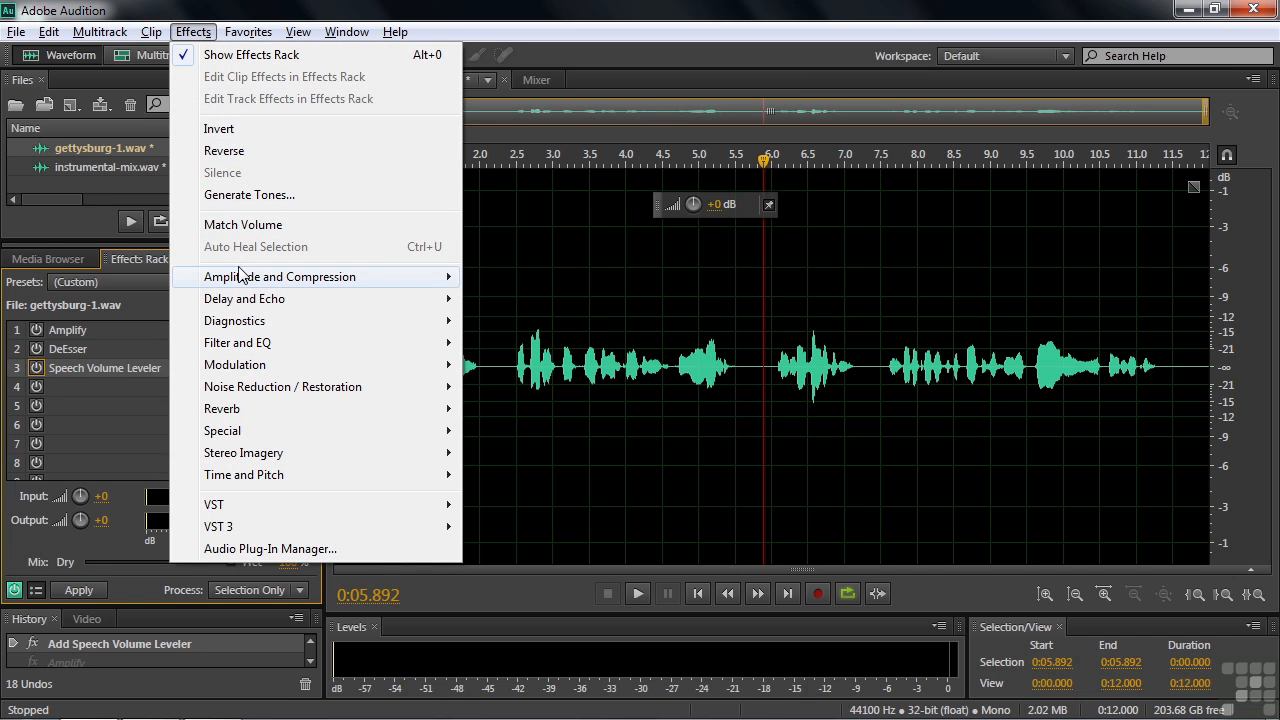
mouse_move(243, 276)
click(529, 409)
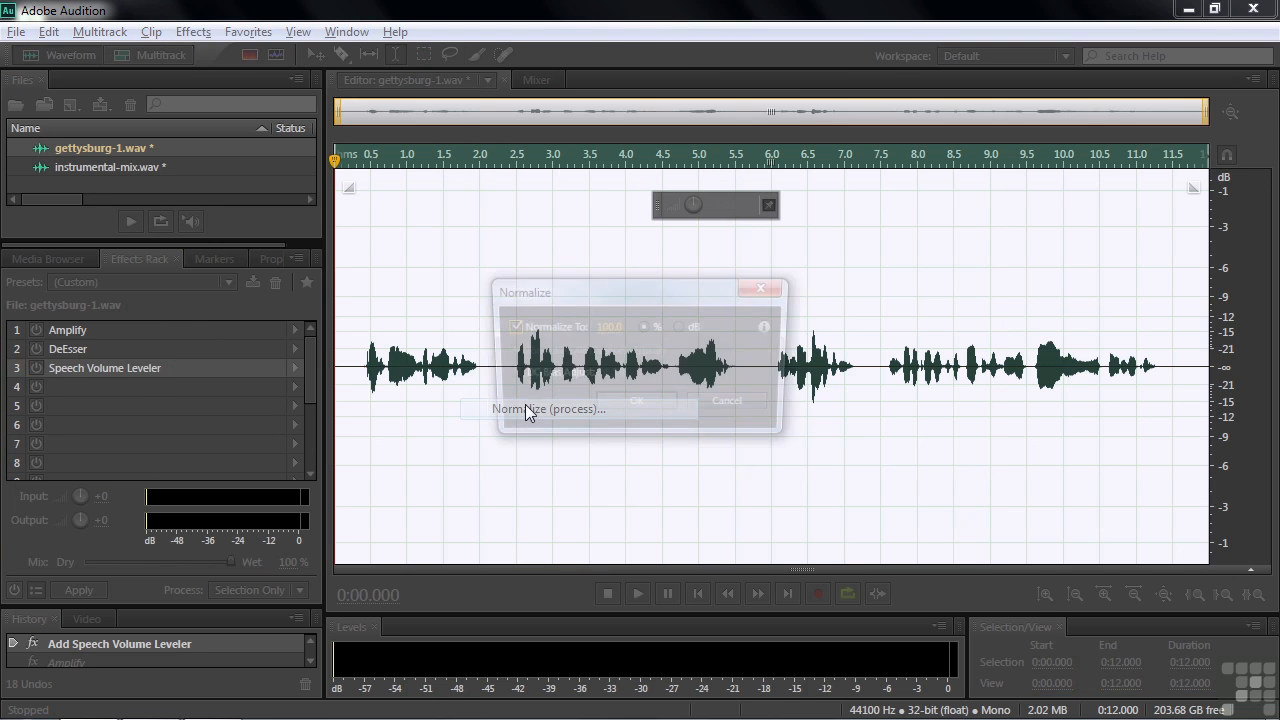
drag(627, 293, 508, 171)
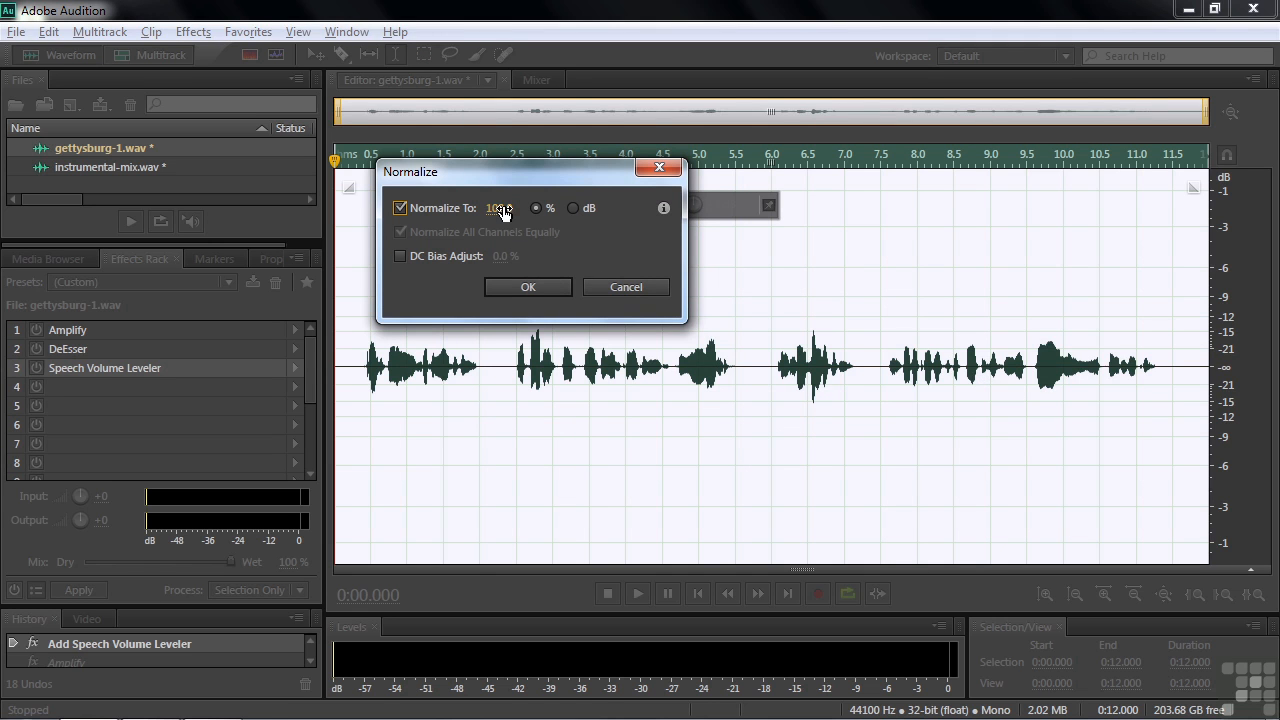
click(573, 206)
drag(587, 172, 266, 106)
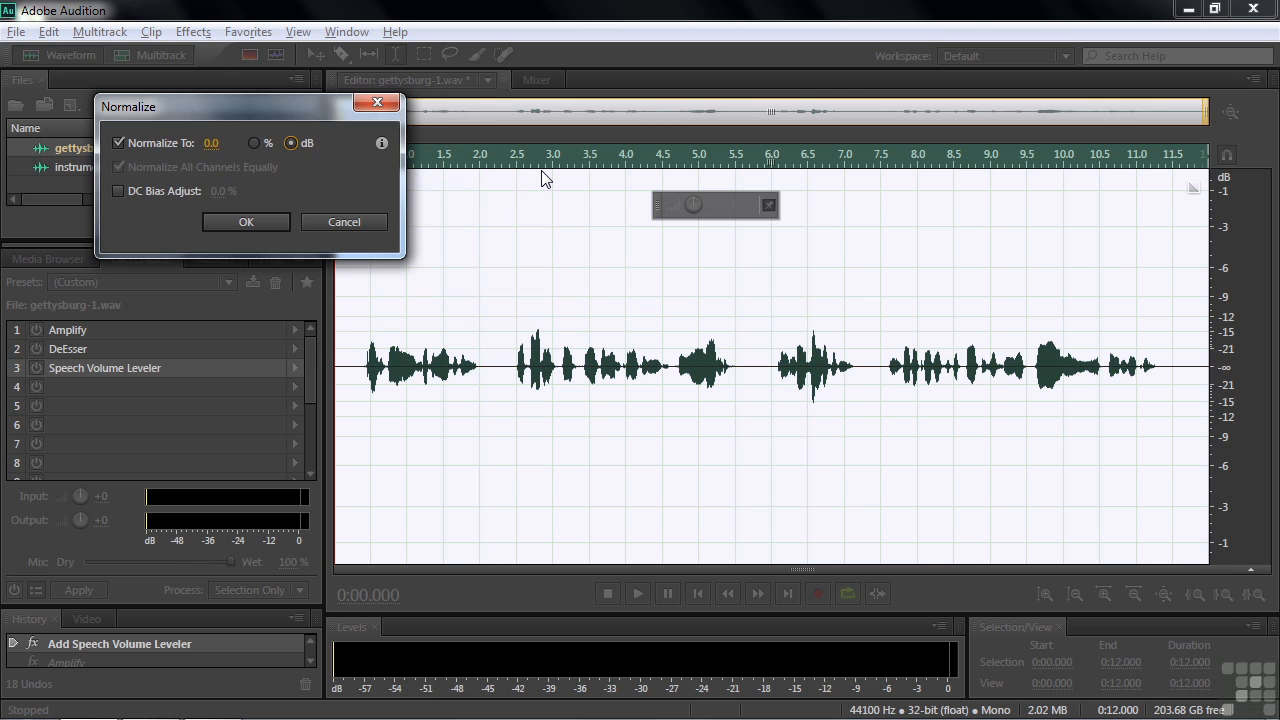
click(259, 221)
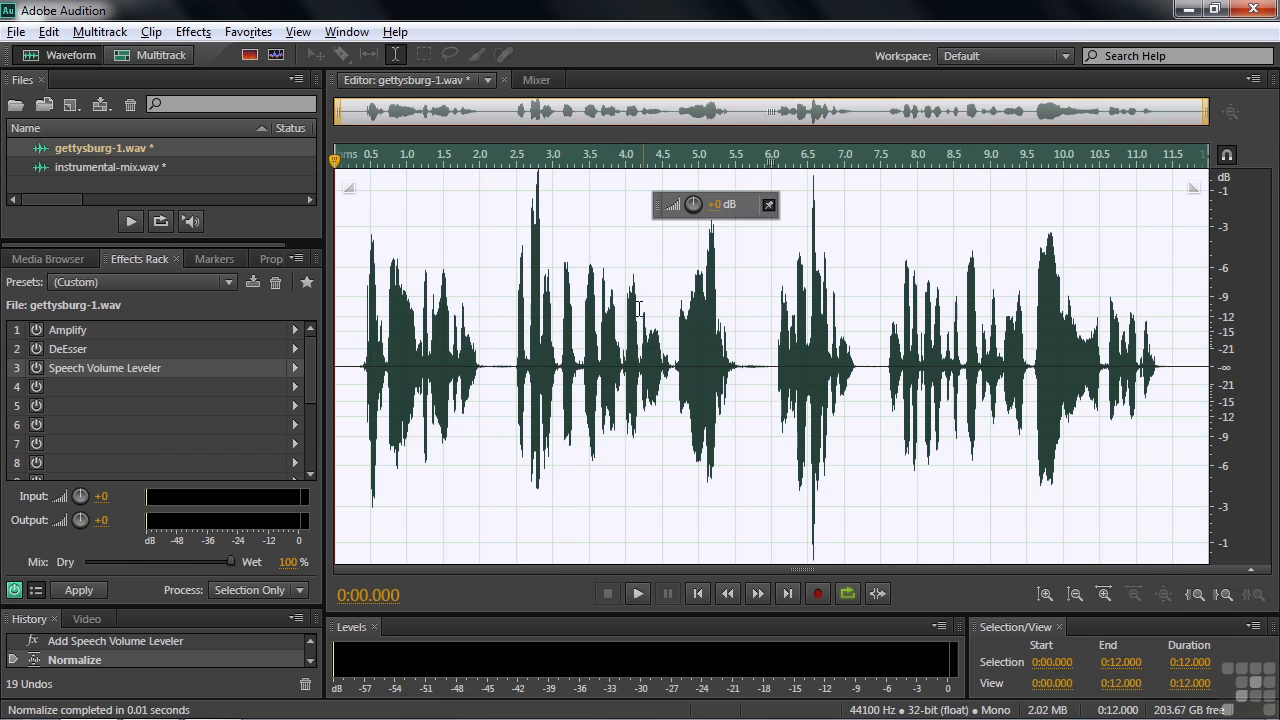
key(ctrl+z)
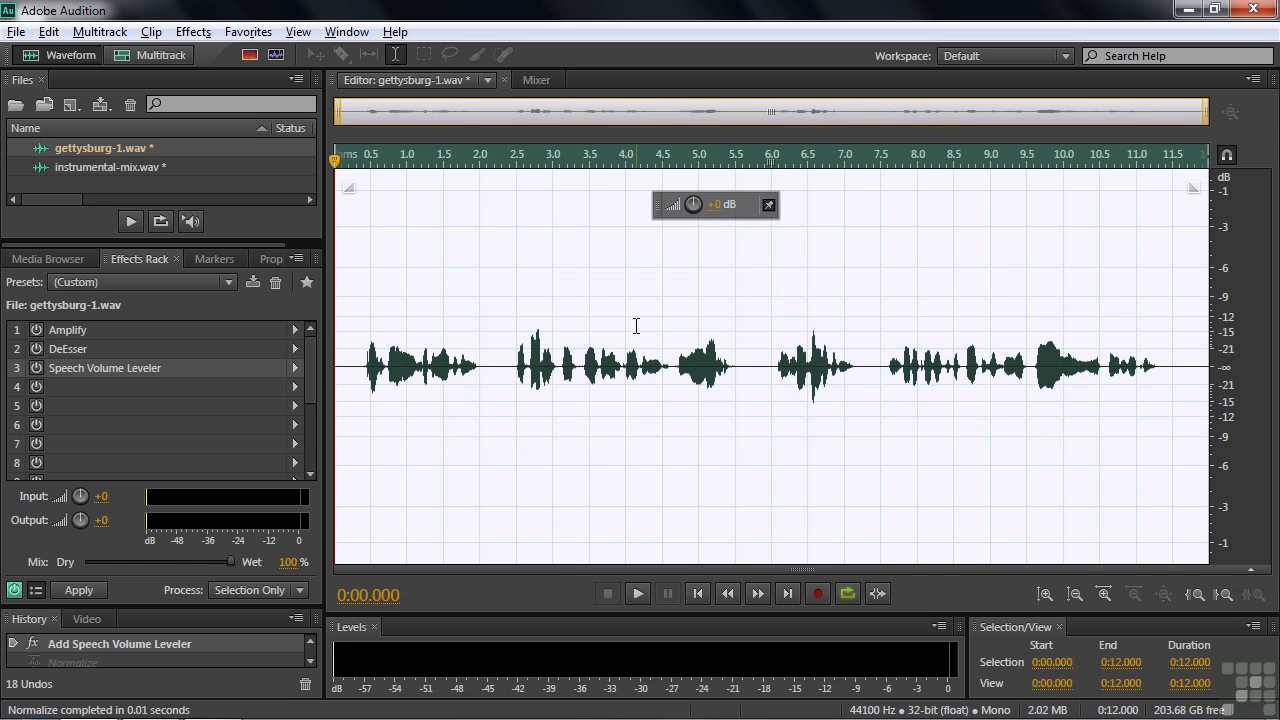
Open the Amplitude and Compression effects list
click(193, 31)
mouse_move(245, 279)
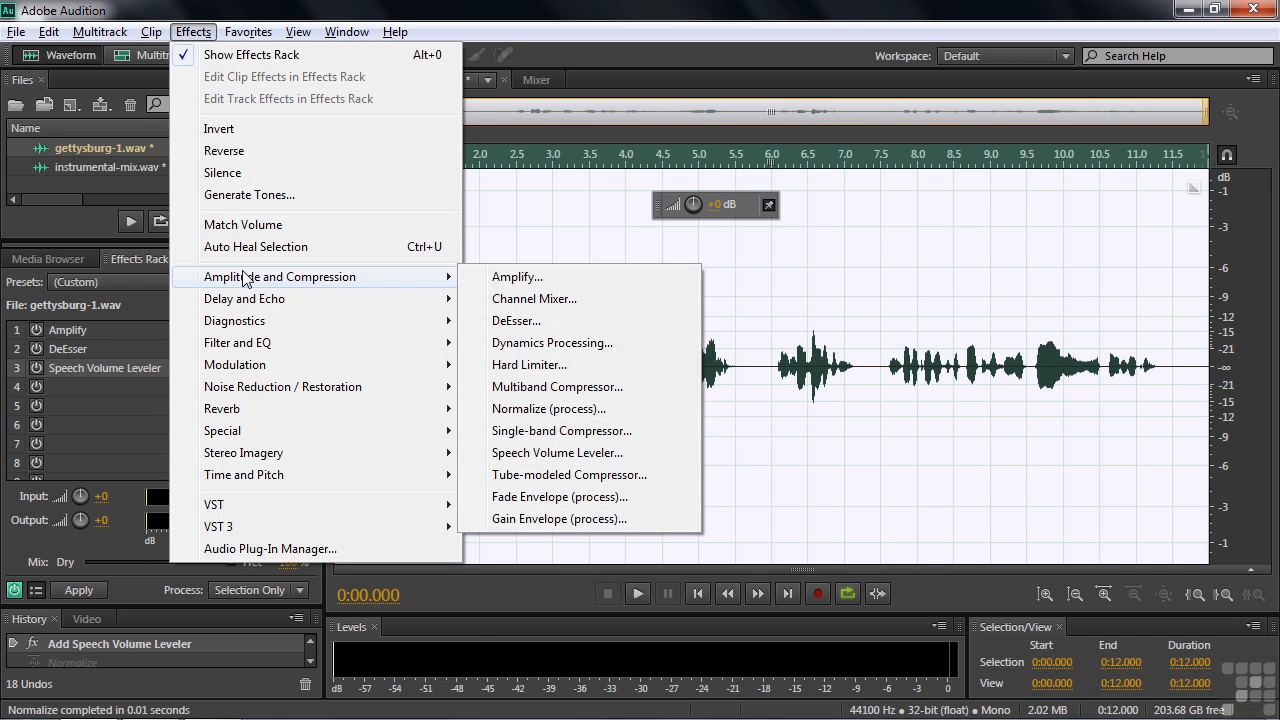